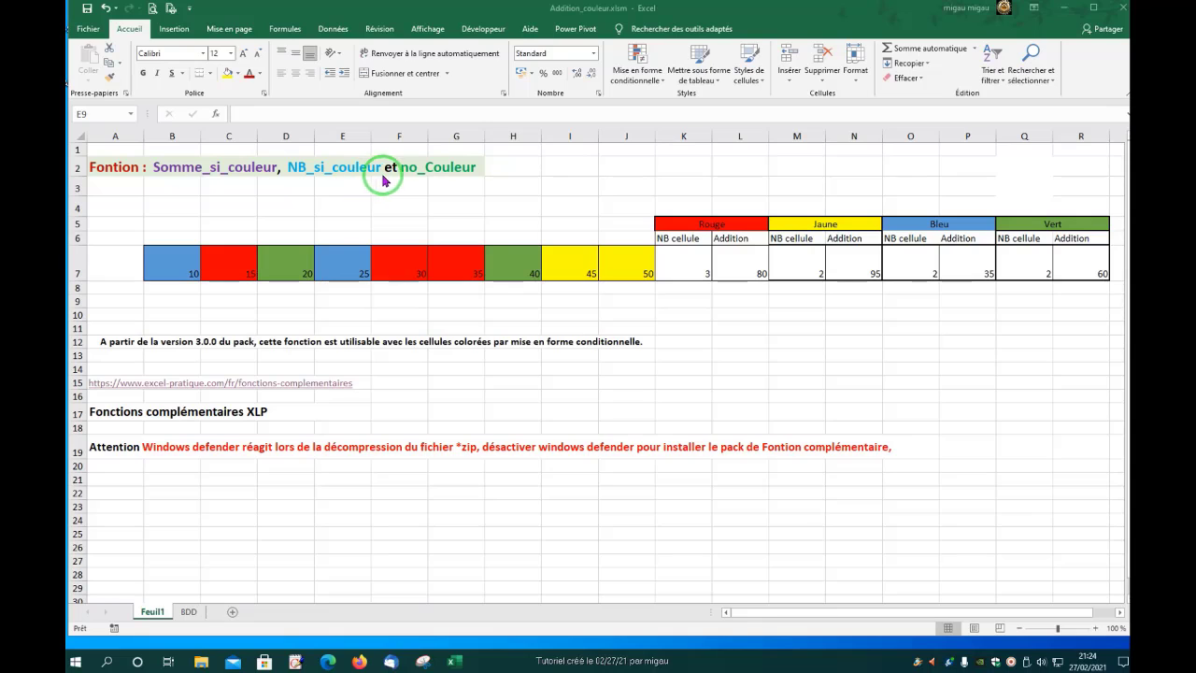
- Delete the old red count formula from K7
{"action": "left_click", "coordinate": [686, 254]}
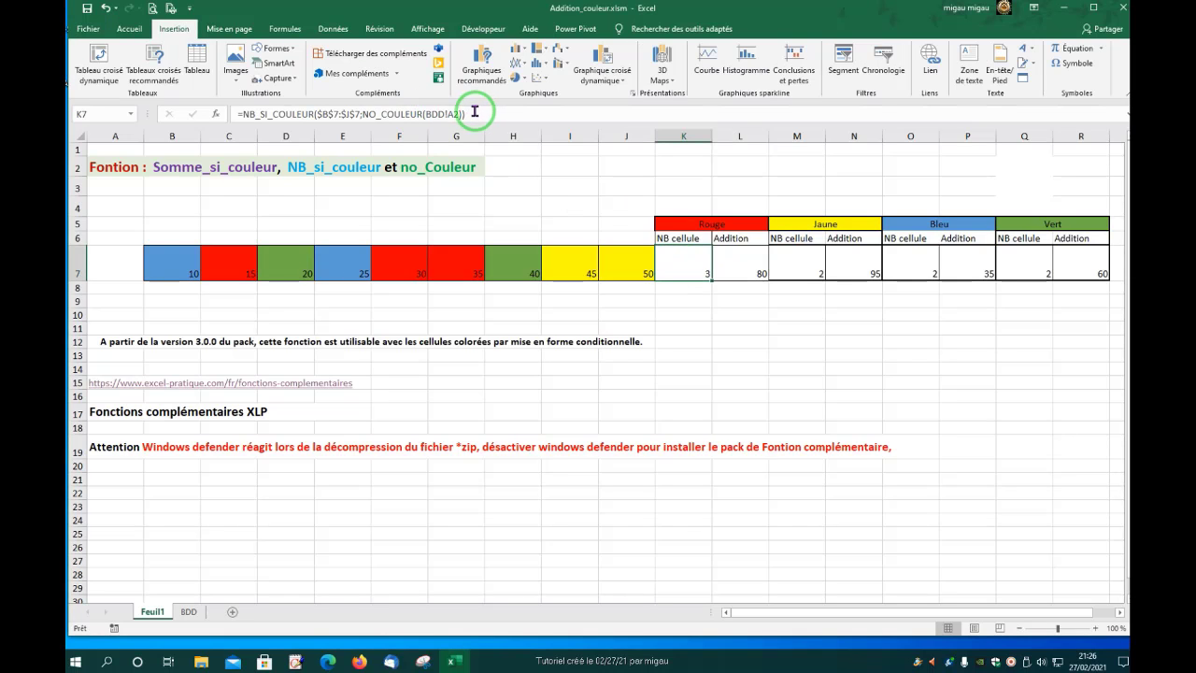
{"action": "left_click_drag", "start_coordinate": [467, 113], "coordinate": [241, 114]}
{"action": "key", "text": "Delete"}
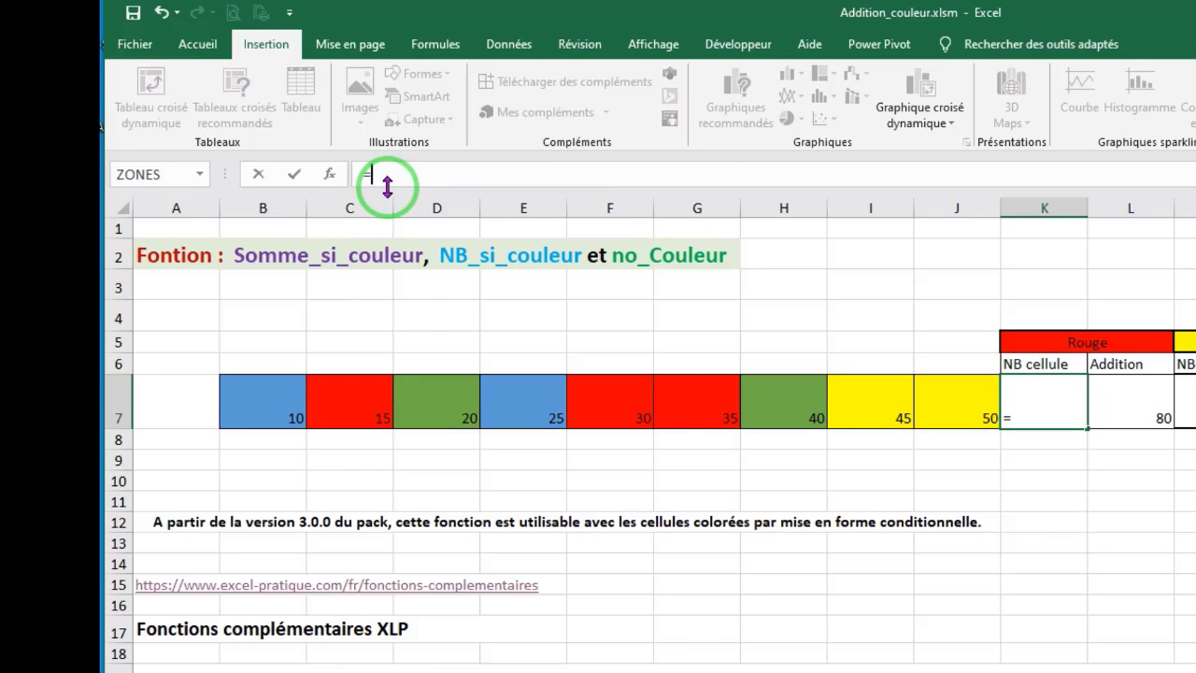
- Start an NB_SI_COULEUR formula in K7 over the absolute range $B$7:$J$7
{"action": "type", "text": "nb"}
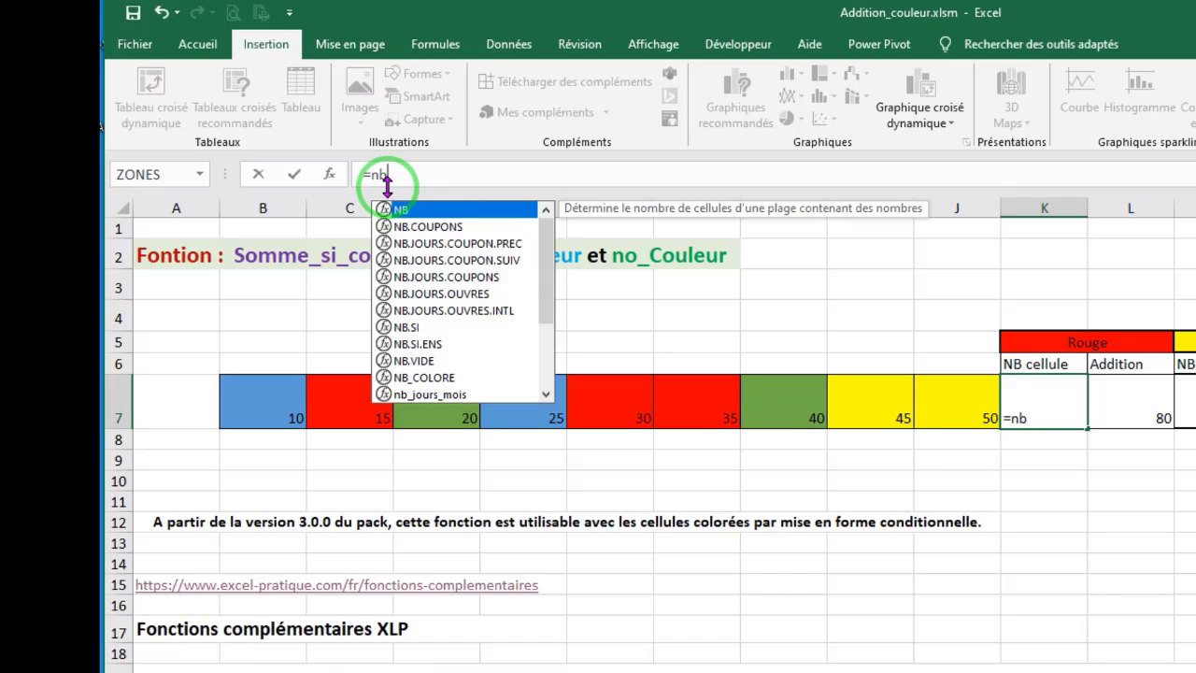
{"action": "type", "text": "_"}
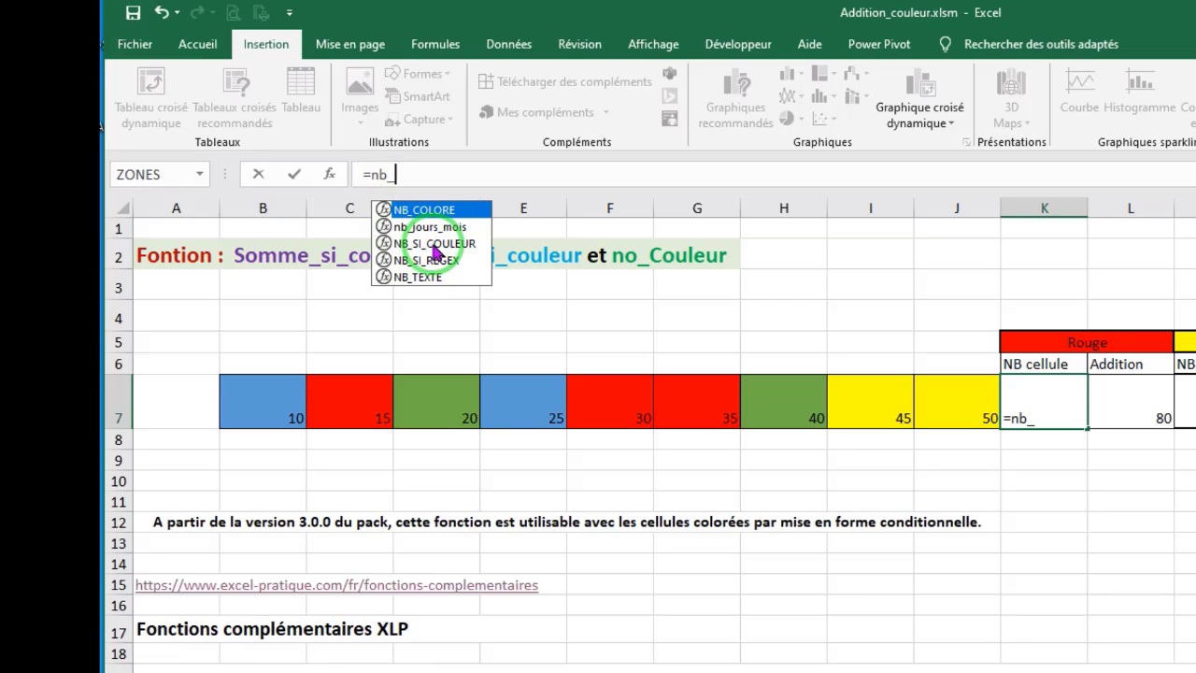
{"action": "double_click", "coordinate": [433, 246]}
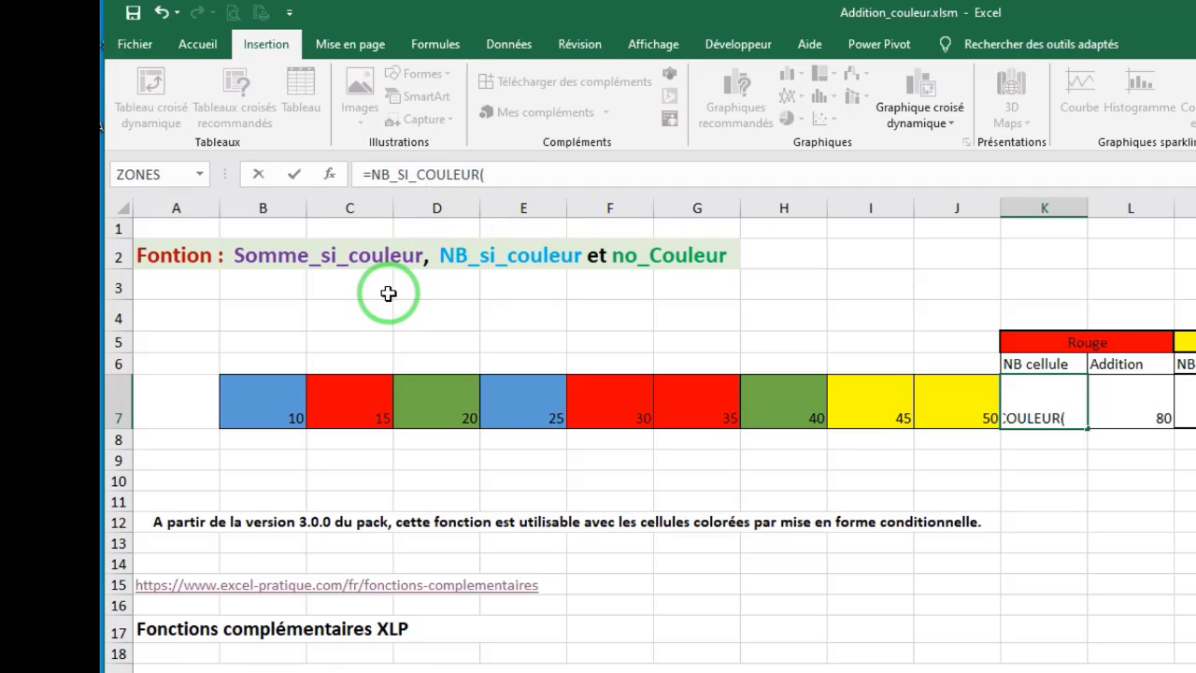
{"action": "left_click_drag", "start_coordinate": [253, 397], "coordinate": [930, 406]}
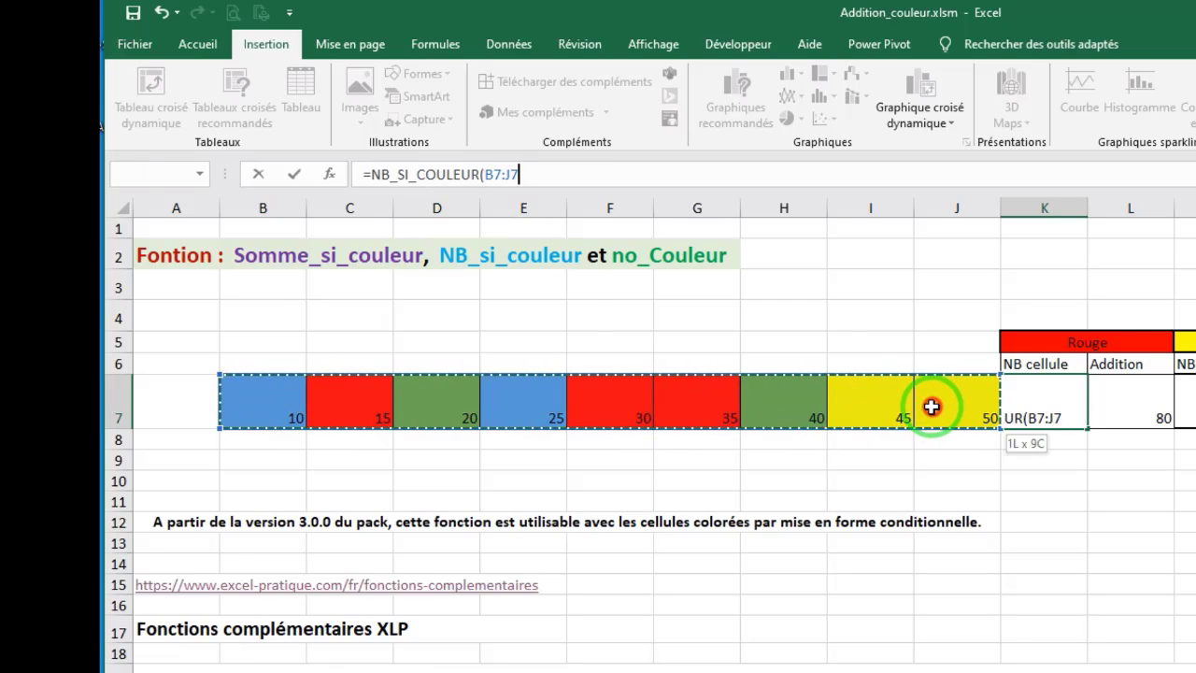
{"action": "left_click_drag", "start_coordinate": [930, 407], "coordinate": [925, 404]}
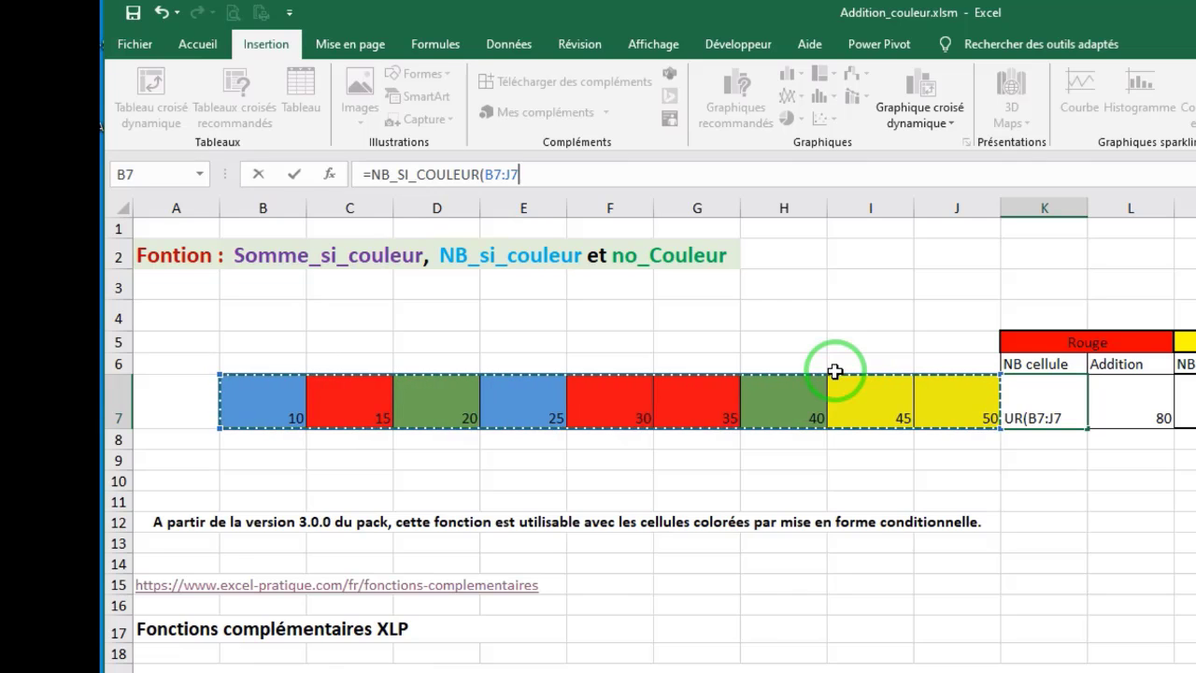
{"action": "key", "text": "F4"}
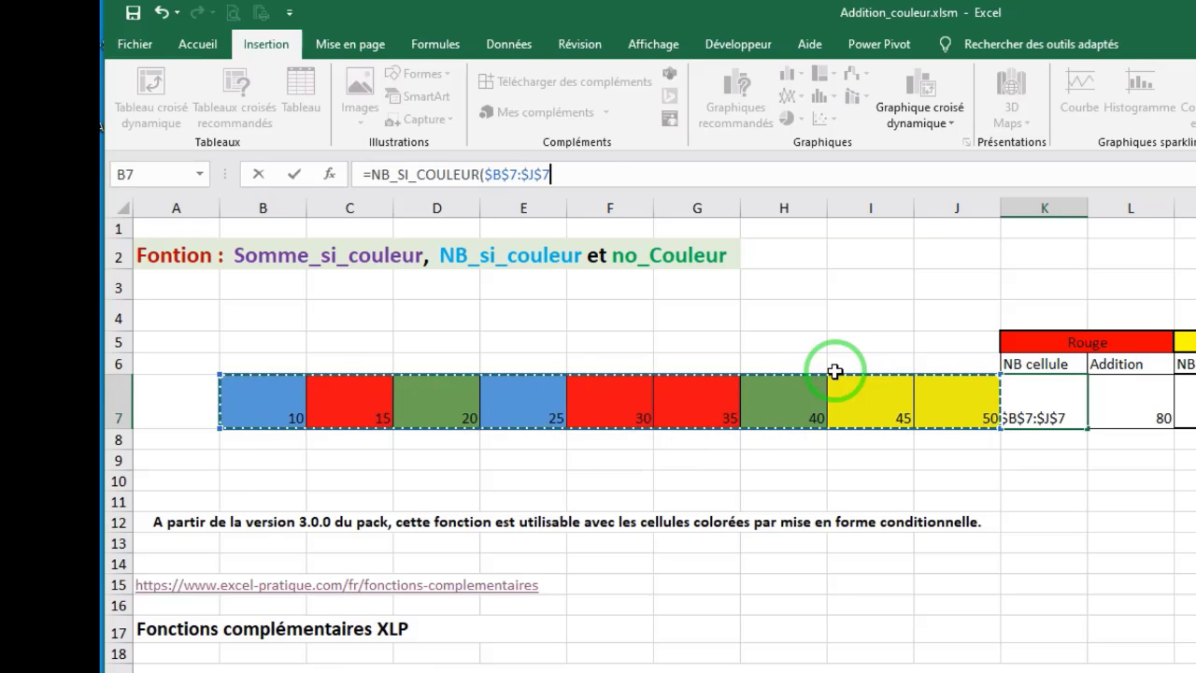
{"action": "type", "text": ";"}
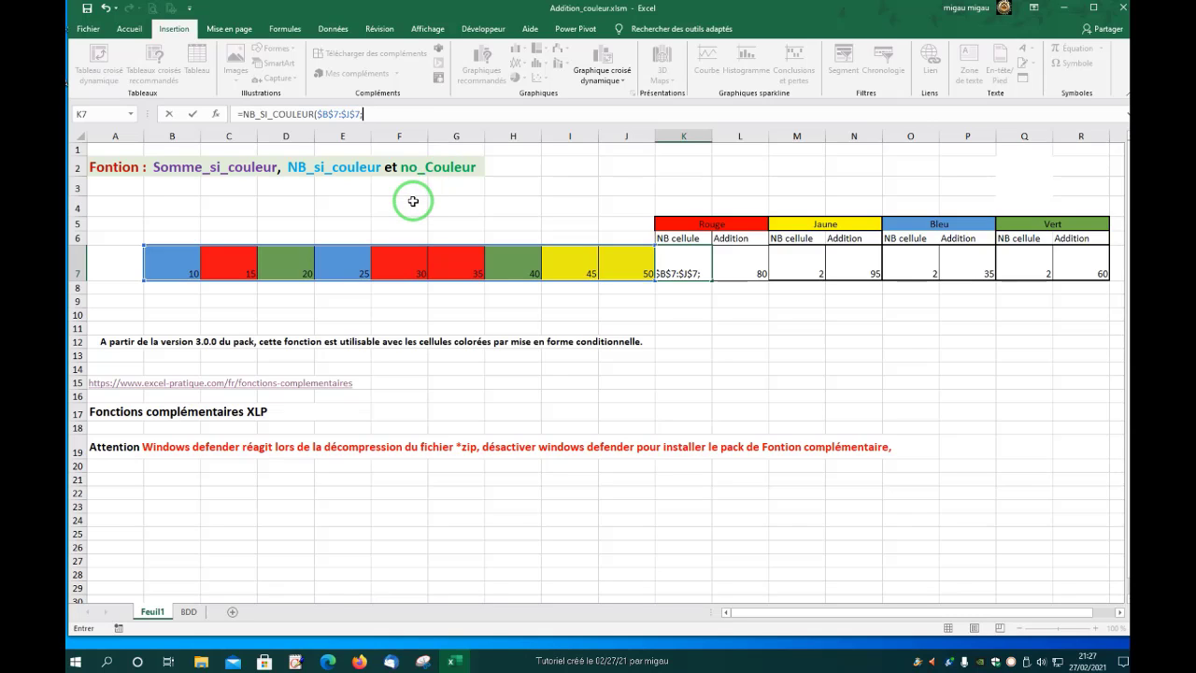
- Finish K7 with NO_COULEUR(BDD!A2) as the colour argument, returning a count of 3
{"action": "type", "text": "no"}
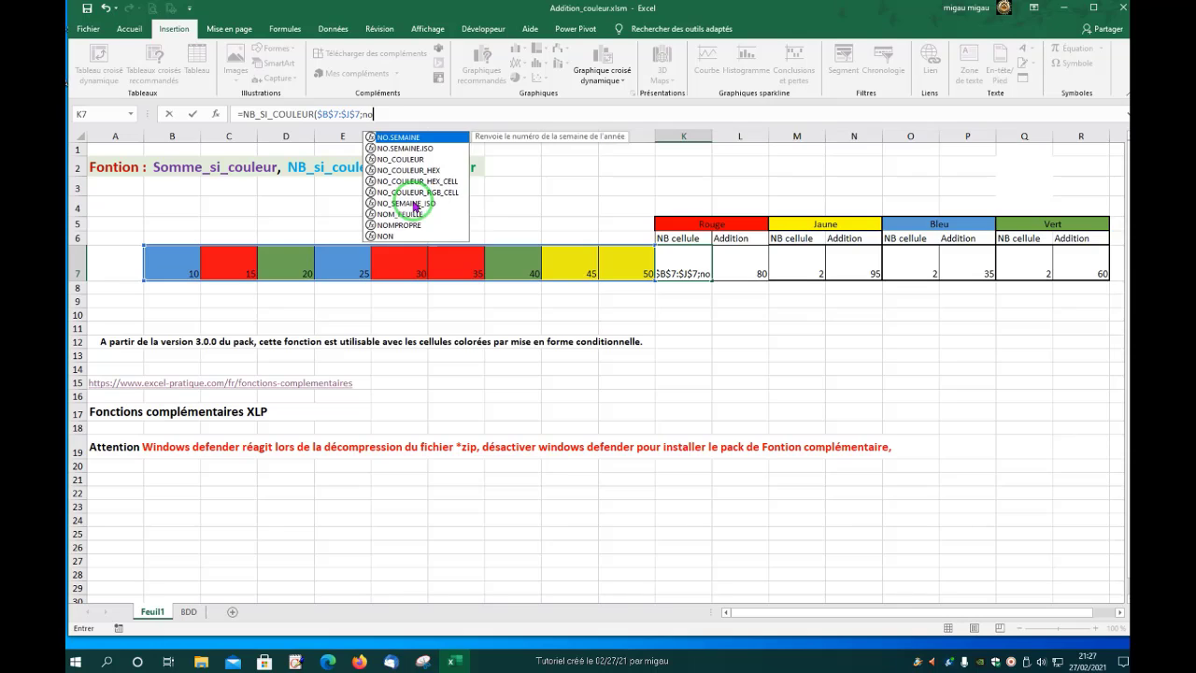
{"action": "double_click", "coordinate": [417, 161]}
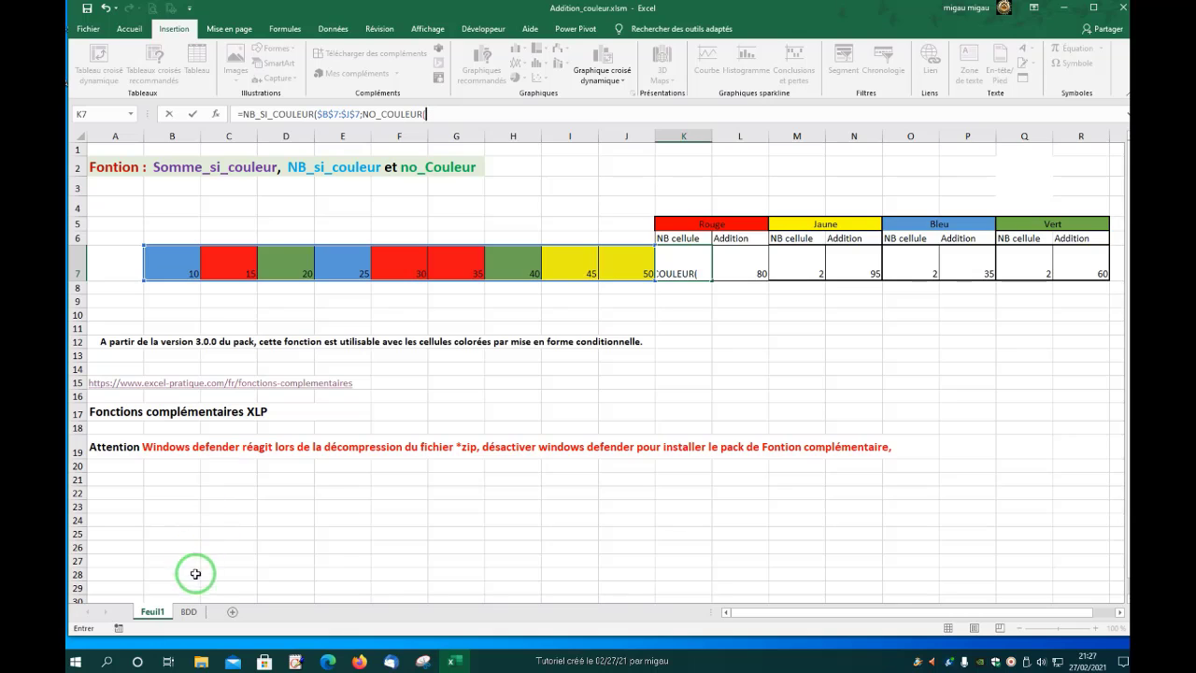
{"action": "left_click", "coordinate": [189, 612]}
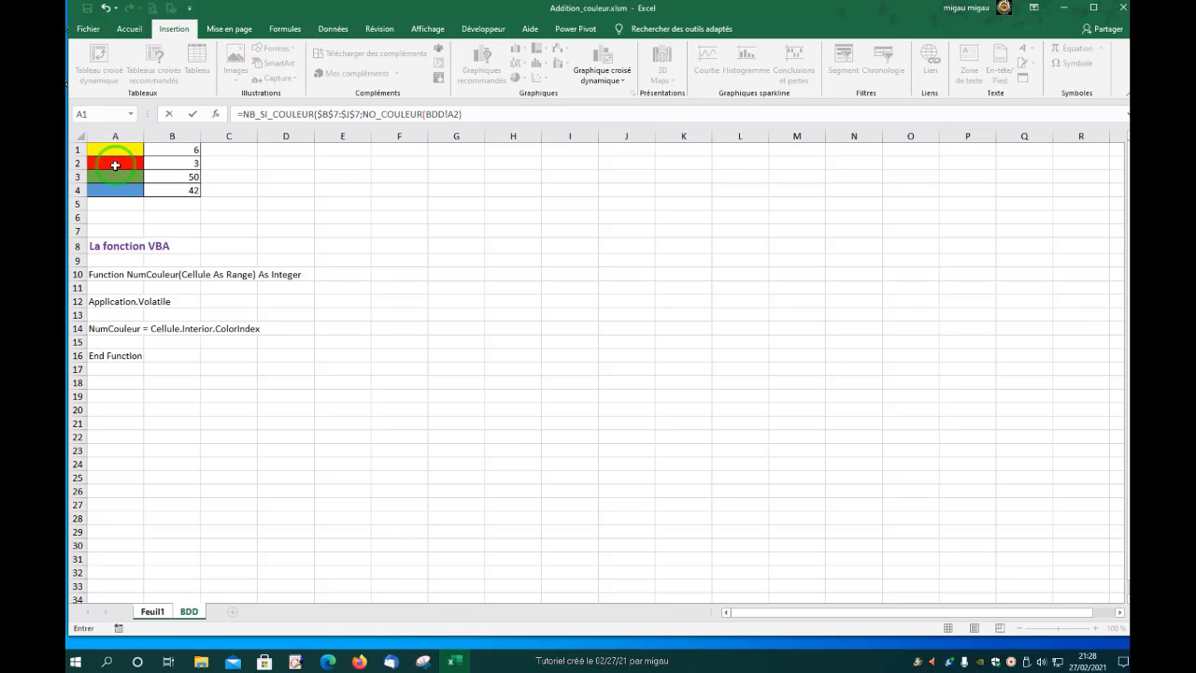
{"action": "key", "text": "Return"}
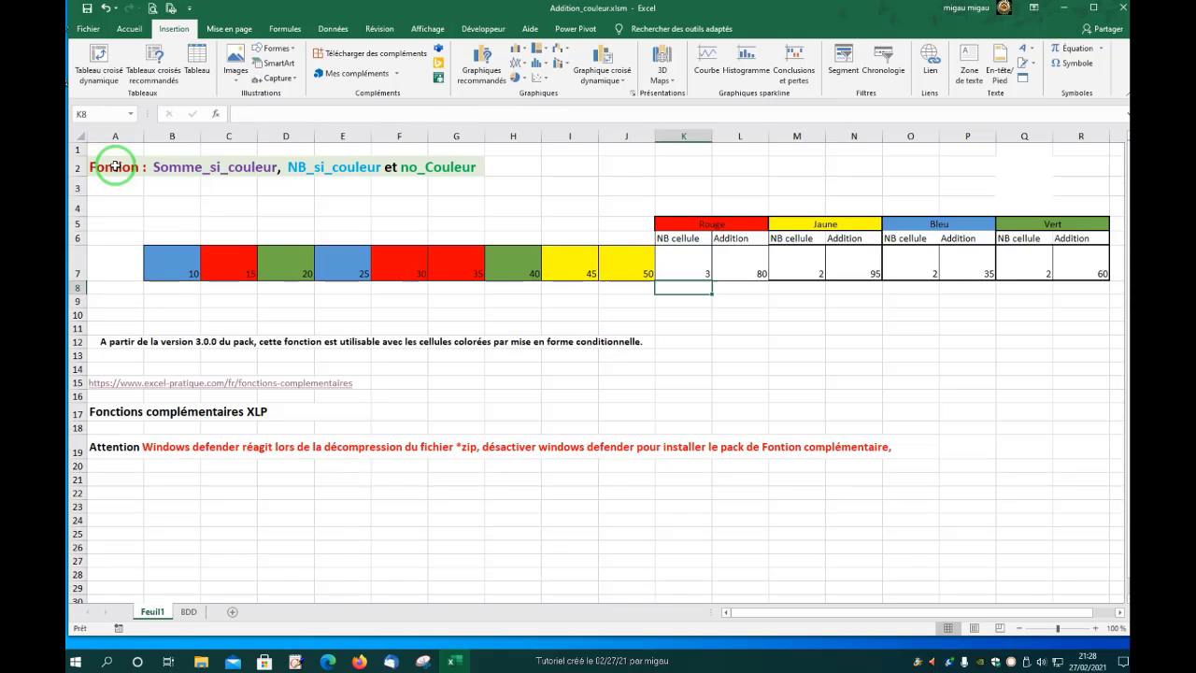
{"action": "left_click", "coordinate": [688, 265]}
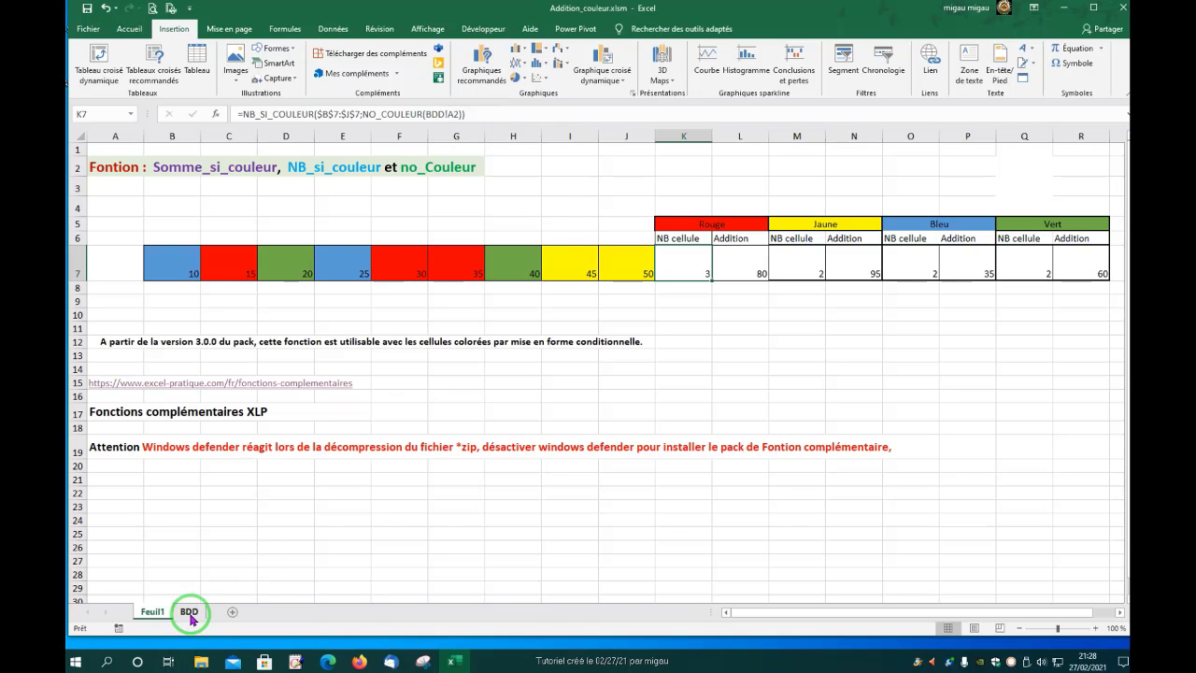
{"action": "left_click", "coordinate": [189, 612]}
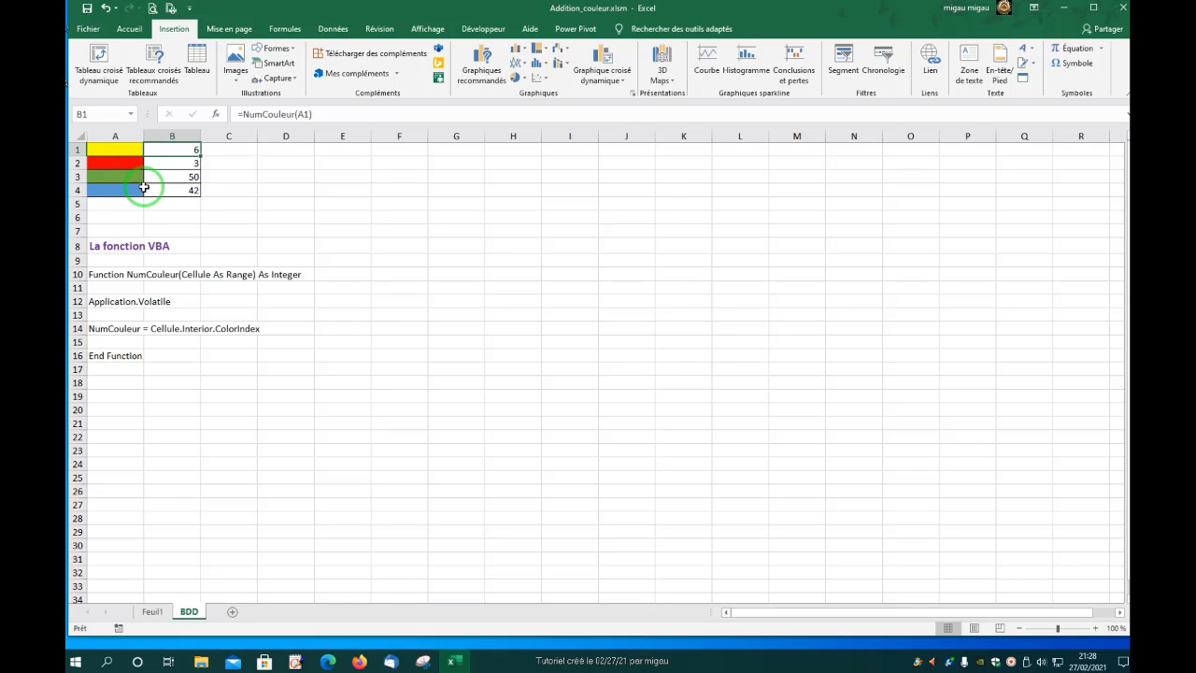
{"action": "left_click", "coordinate": [152, 611]}
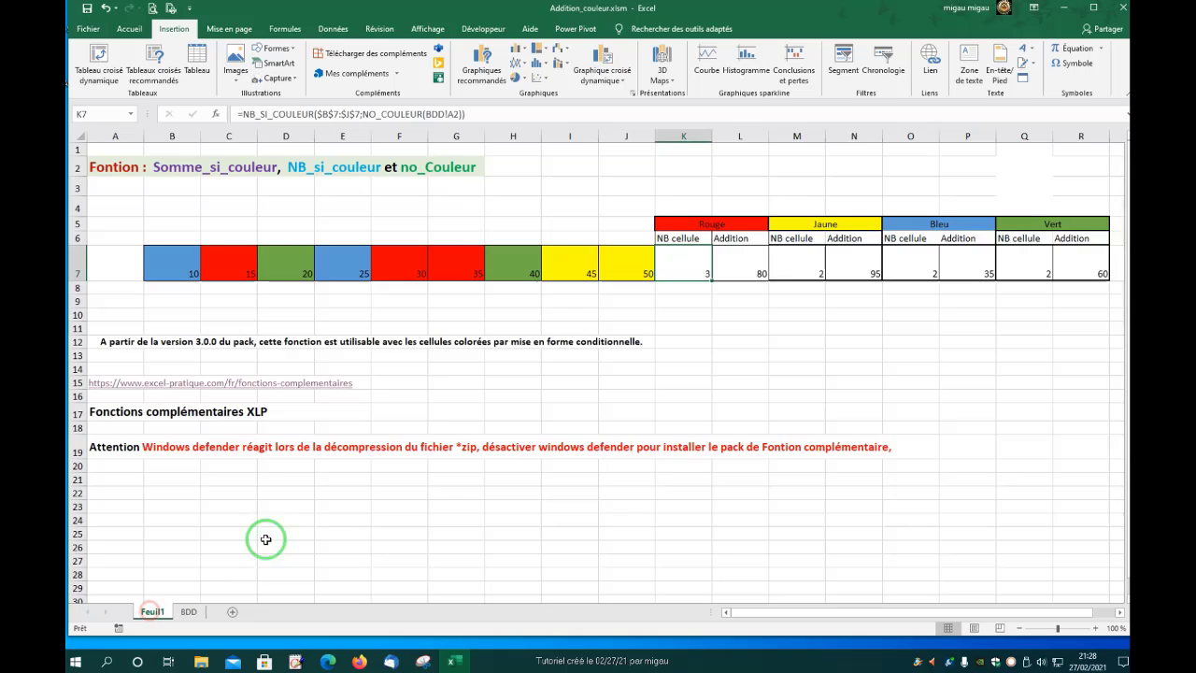
{"action": "left_click", "coordinate": [799, 270]}
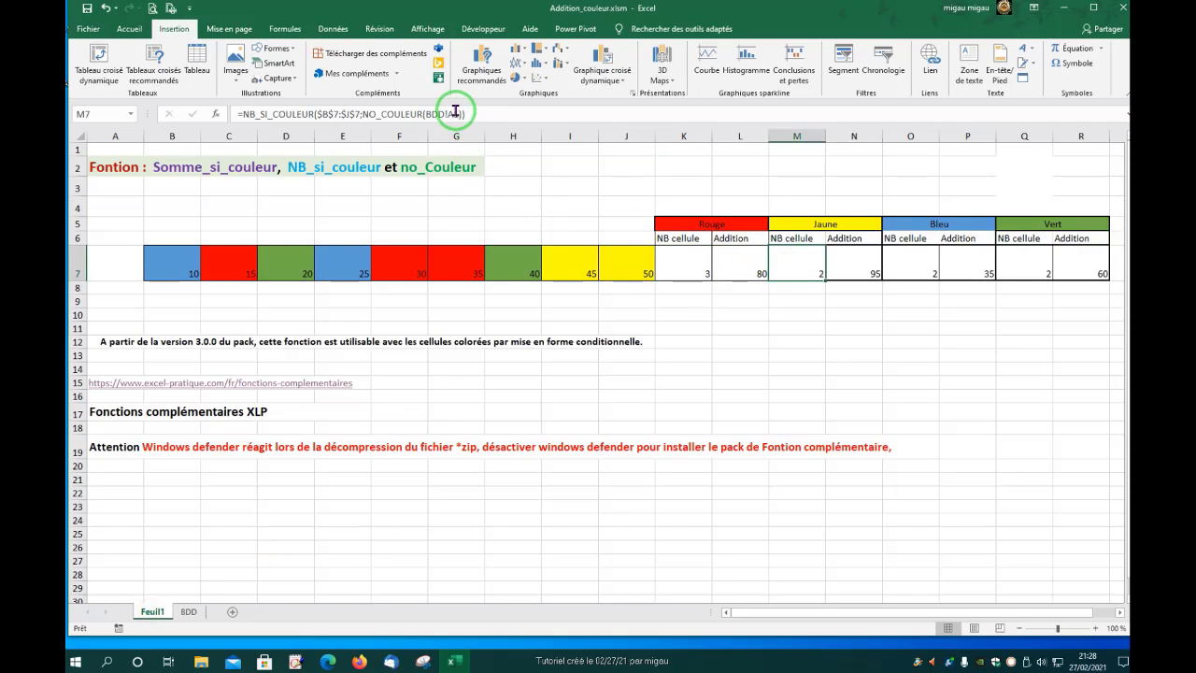
{"action": "left_click", "coordinate": [913, 264]}
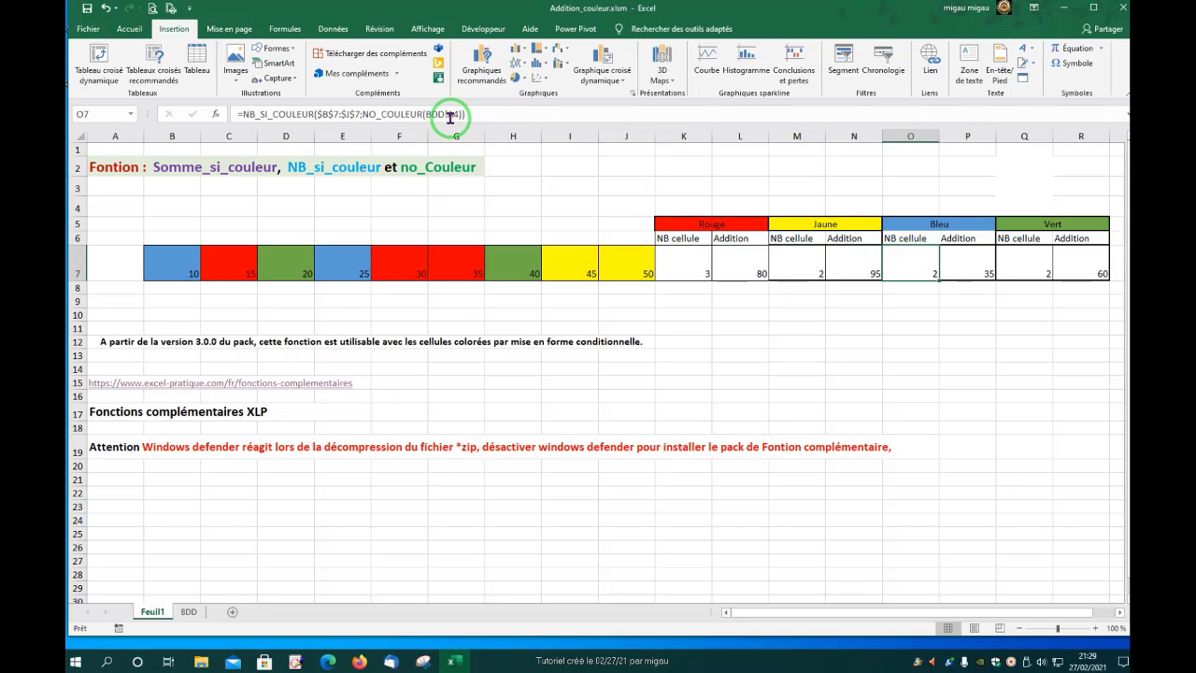
{"action": "left_click", "coordinate": [1025, 264]}
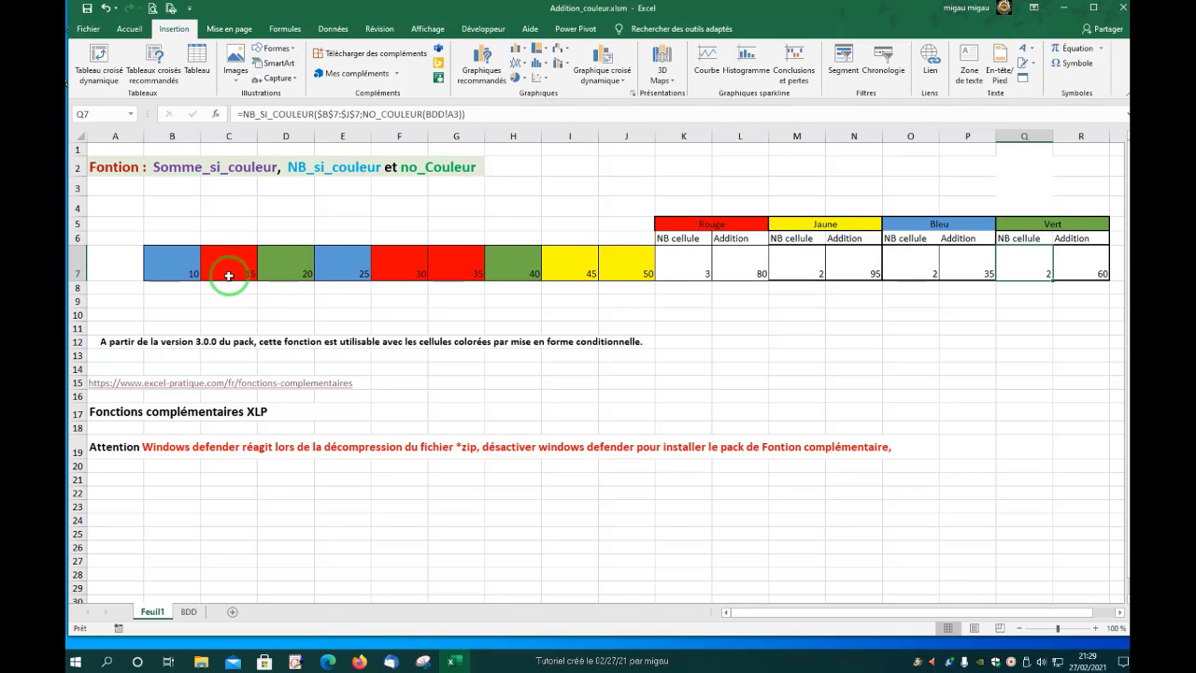
- Fill B7 red and recalculate, giving 4 red cells totalling 90
{"action": "left_click", "coordinate": [176, 265]}
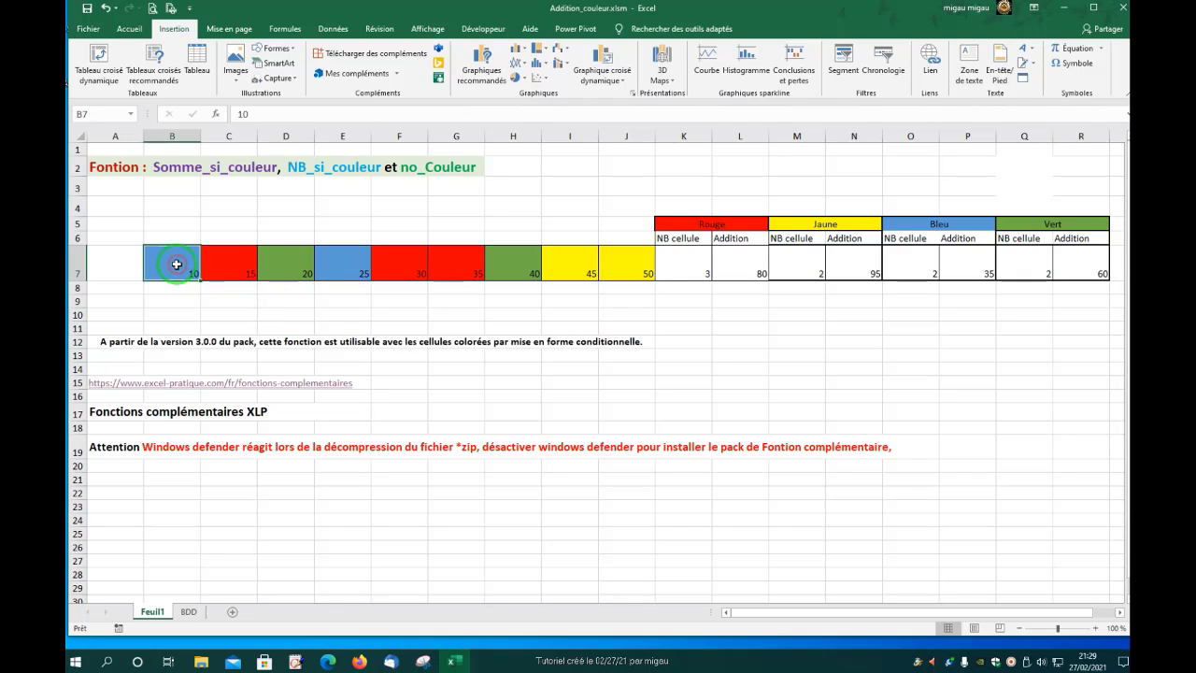
{"action": "left_click", "coordinate": [129, 30]}
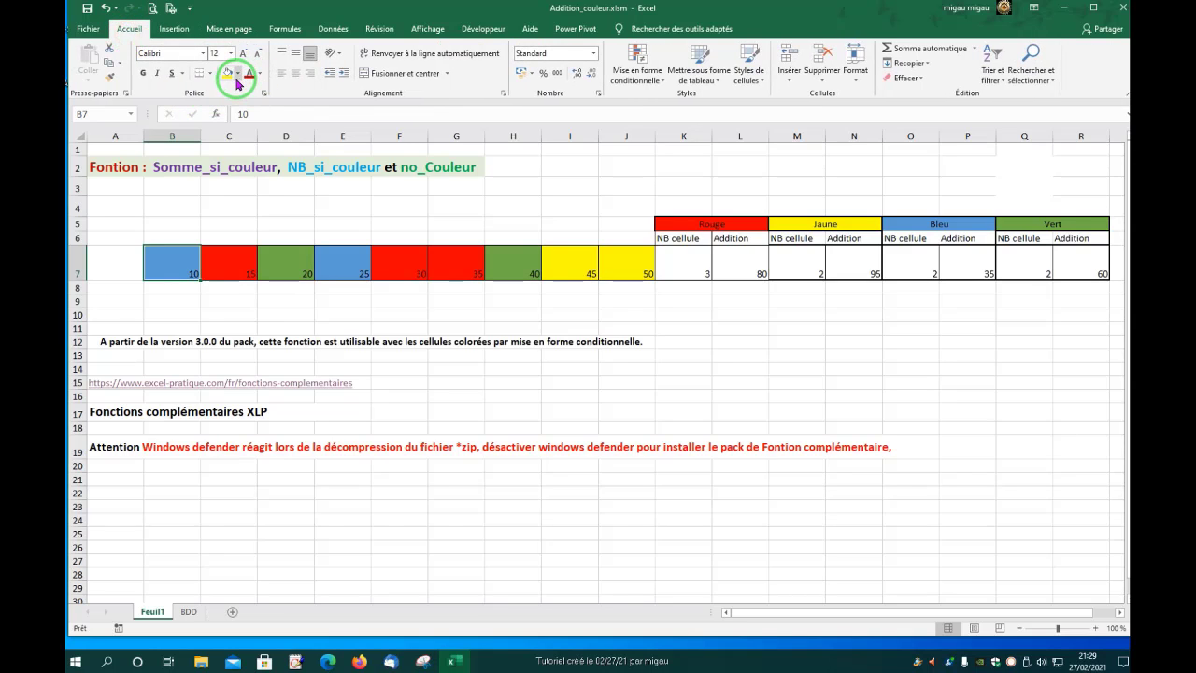
{"action": "left_click", "coordinate": [238, 78]}
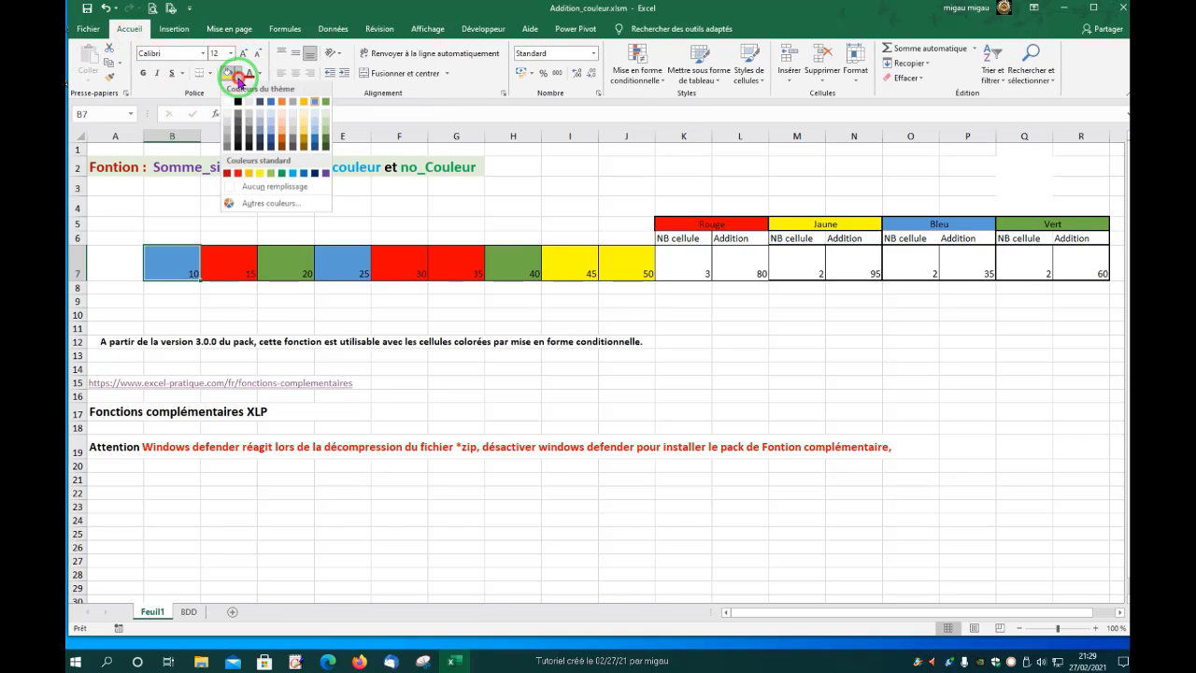
{"action": "left_click", "coordinate": [238, 175]}
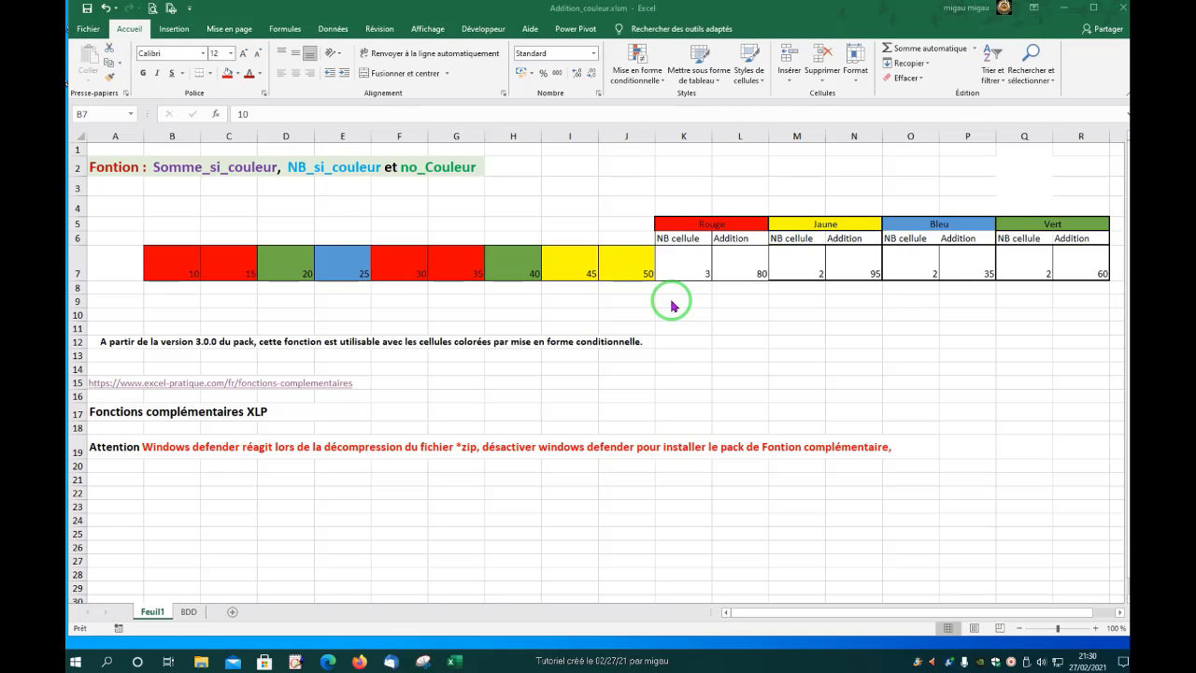
{"action": "key", "text": "F2"}
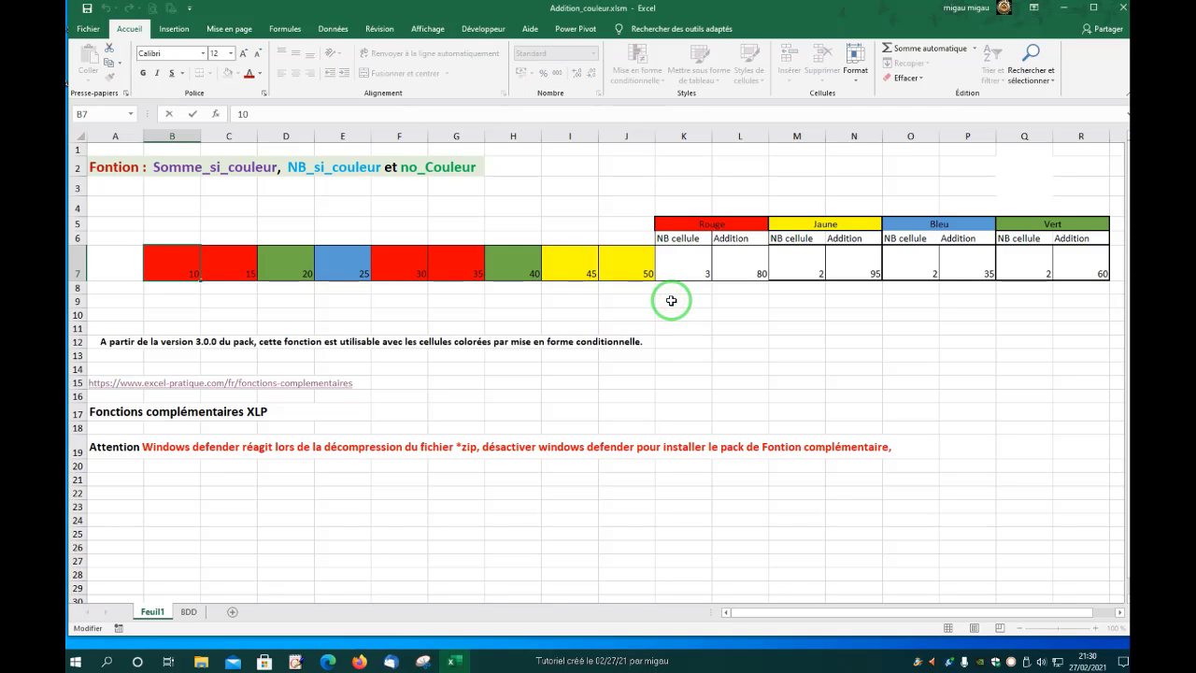
{"action": "left_click", "coordinate": [671, 299]}
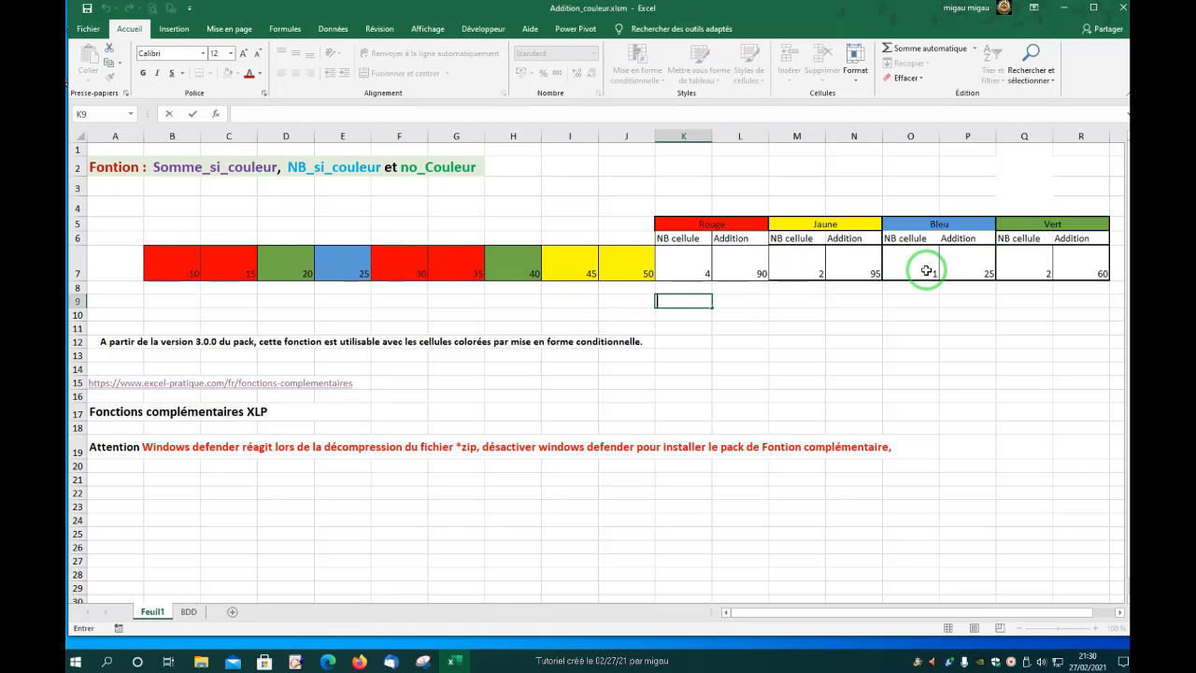
{"action": "left_click", "coordinate": [192, 271]}
- Refill B7 blue and recalculate, restoring red to 3/80 and blue to 2/35
{"action": "left_click", "coordinate": [237, 75]}
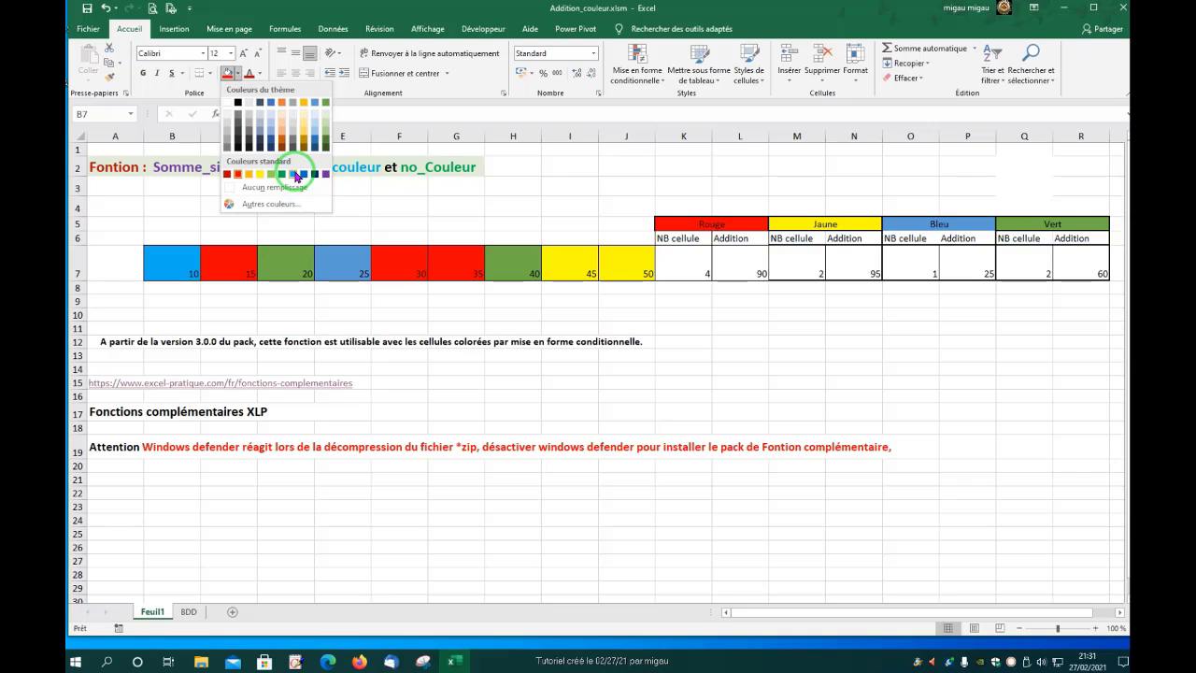
{"action": "left_click", "coordinate": [313, 104]}
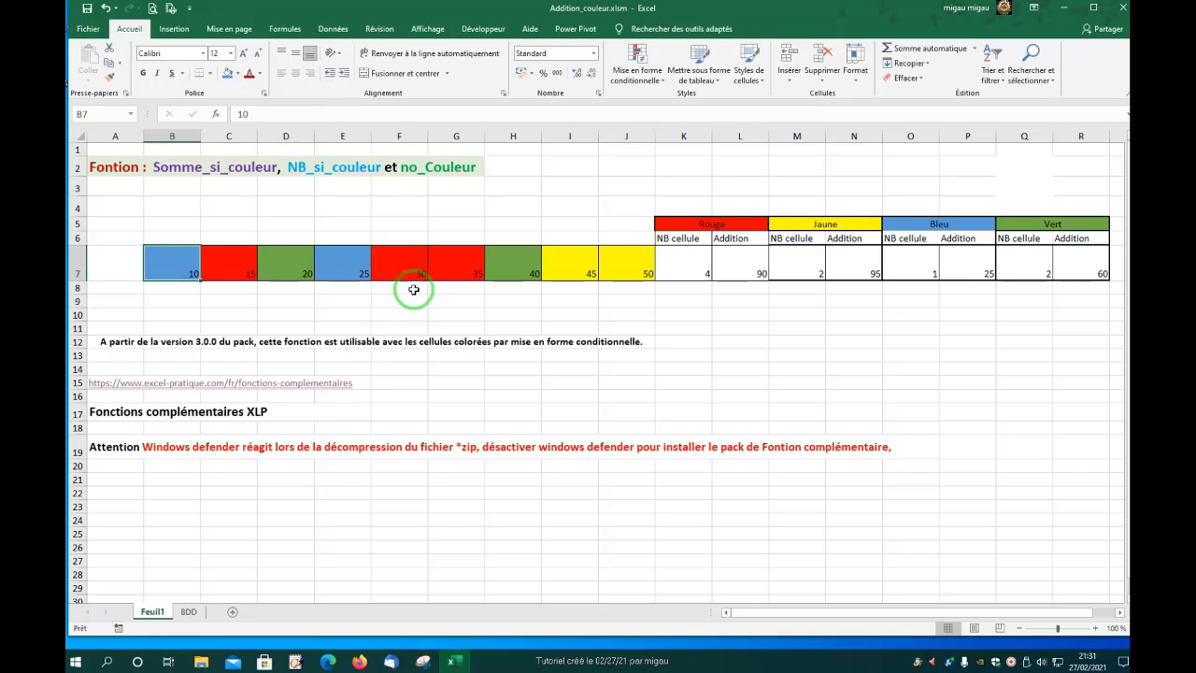
{"action": "double_click", "coordinate": [696, 317]}
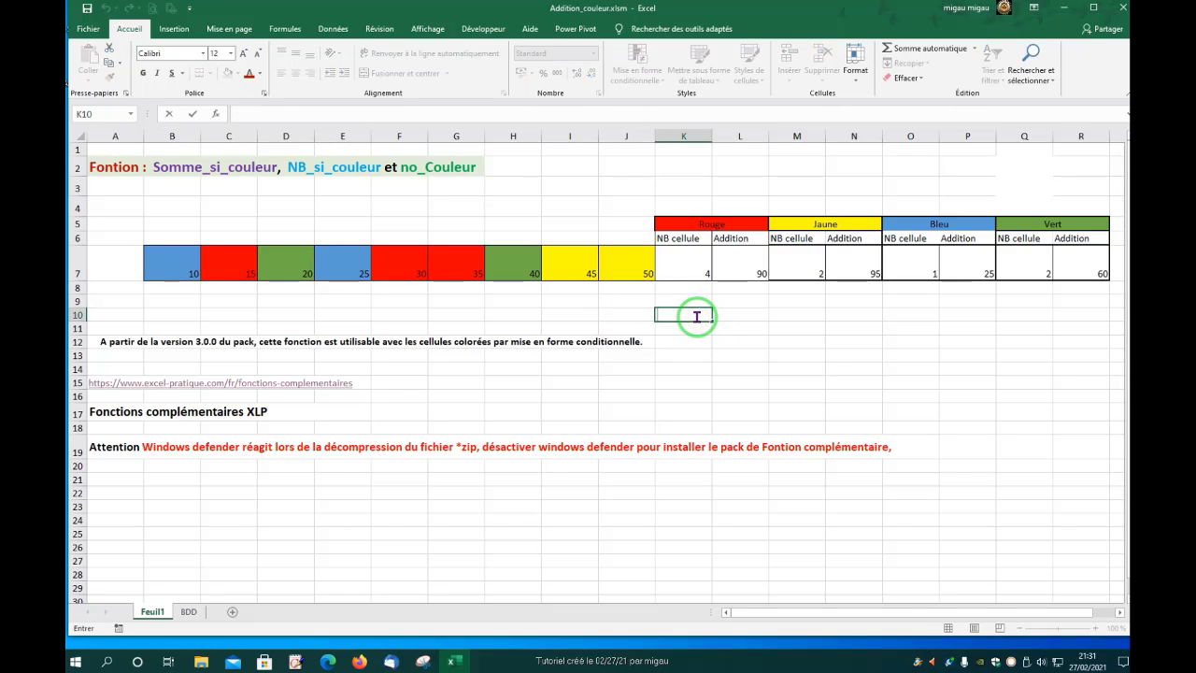
{"action": "key", "text": "Return"}
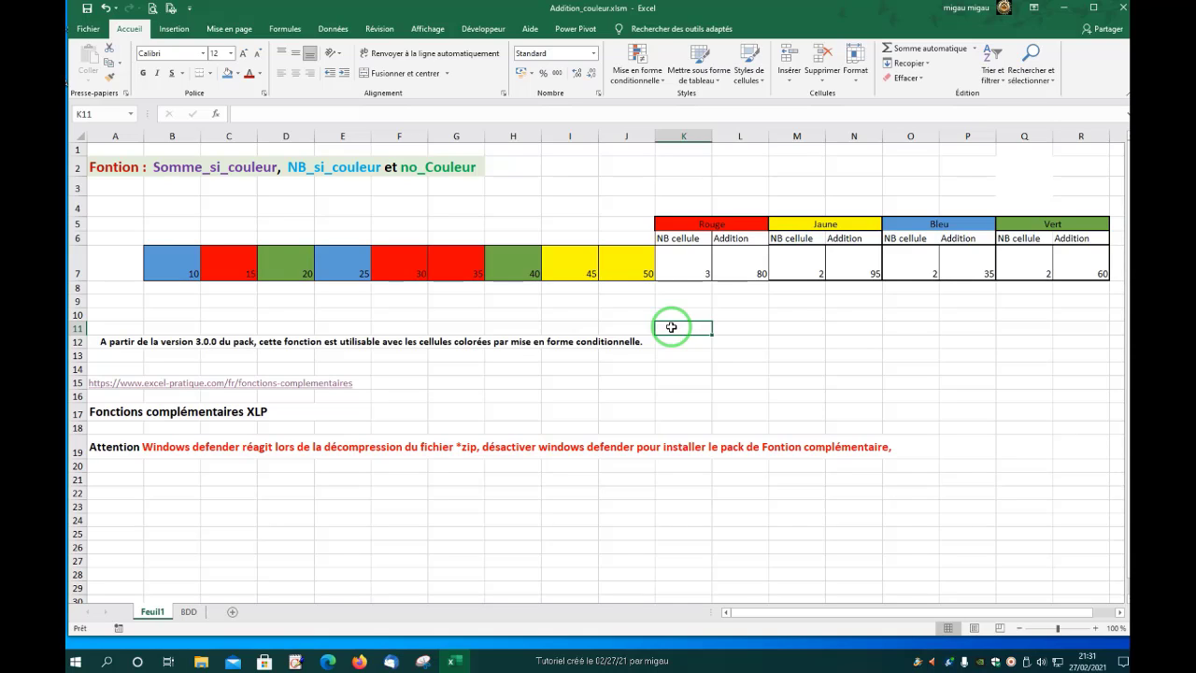
{"action": "left_click", "coordinate": [595, 303]}
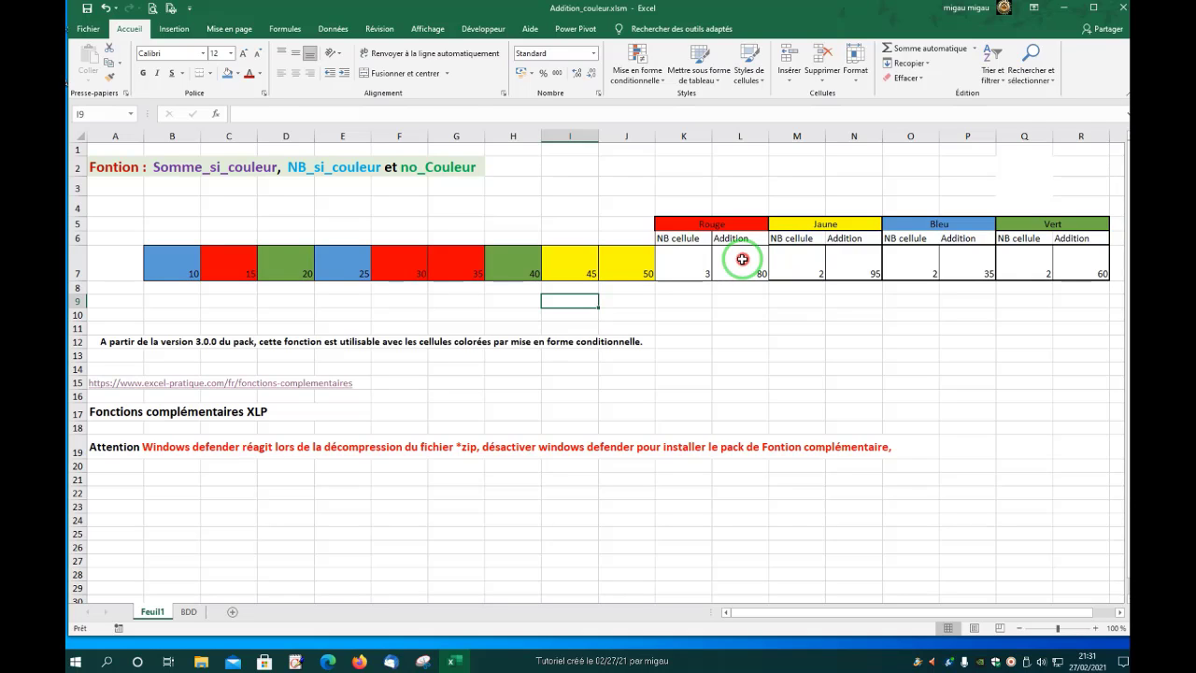
- Select L7 and edit its SOMME_SI_COULEUR red total formula in the formula bar
{"action": "left_click", "coordinate": [742, 259]}
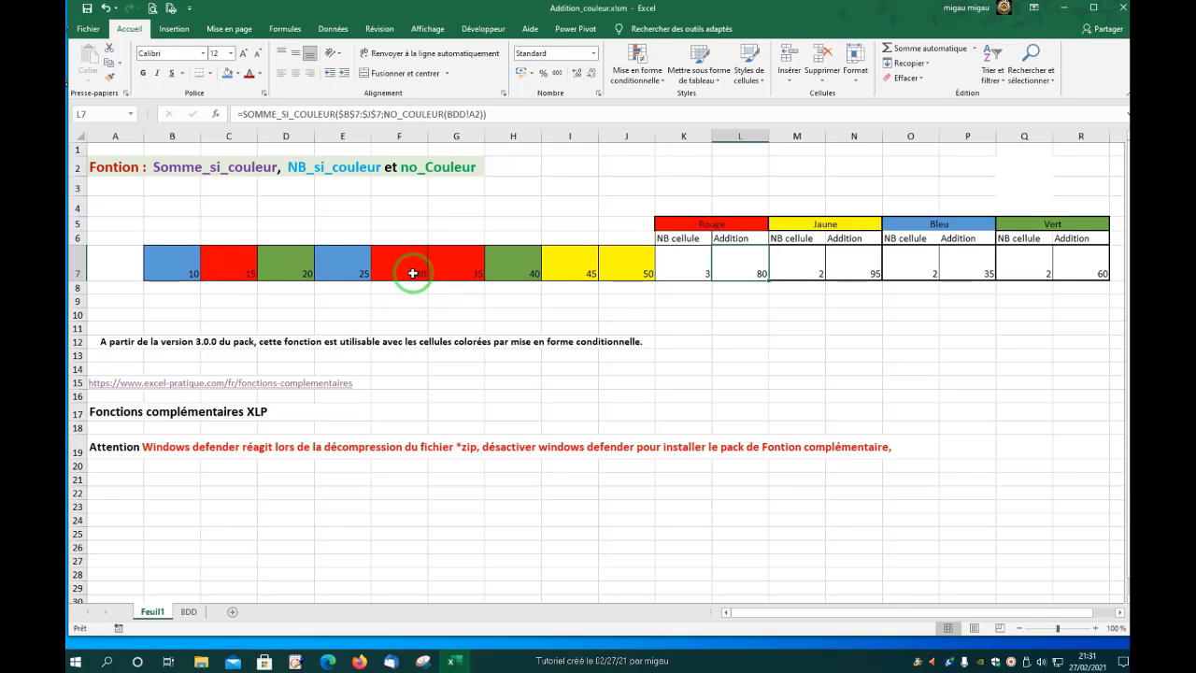
{"action": "left_click", "coordinate": [747, 265]}
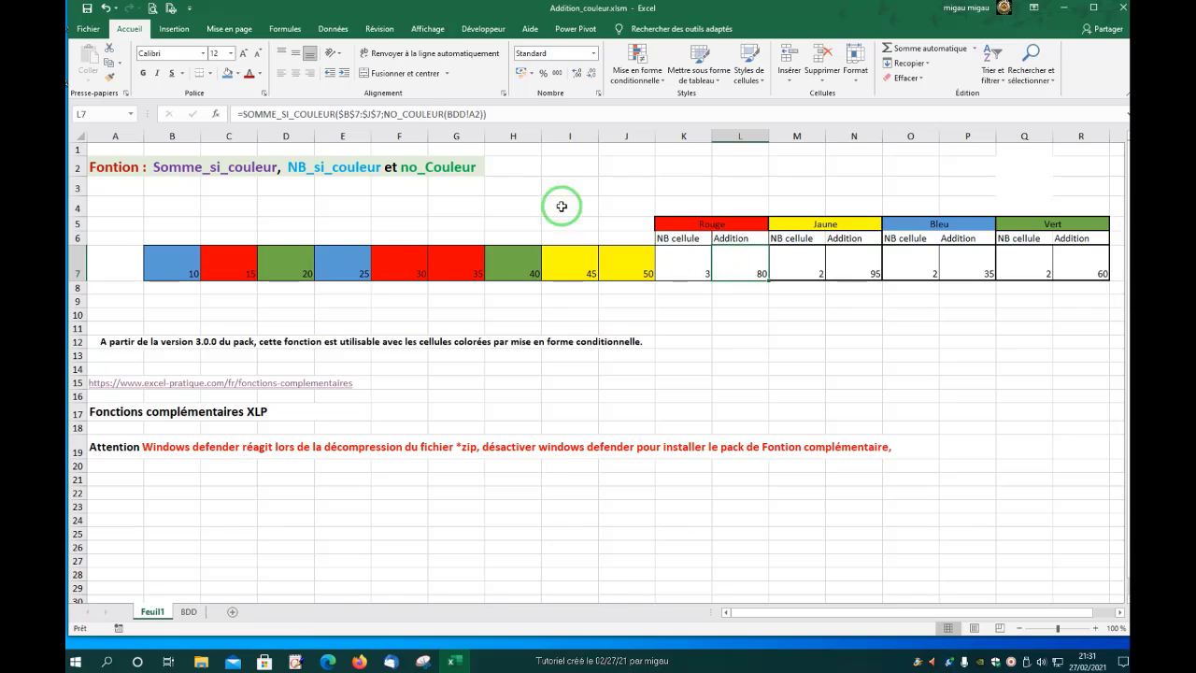
{"action": "left_click", "coordinate": [496, 109]}
- Clear L7 and start SOMME_SI_COULEUR over the absolute range $B$7:$J$7
{"action": "double_click", "coordinate": [253, 114]}
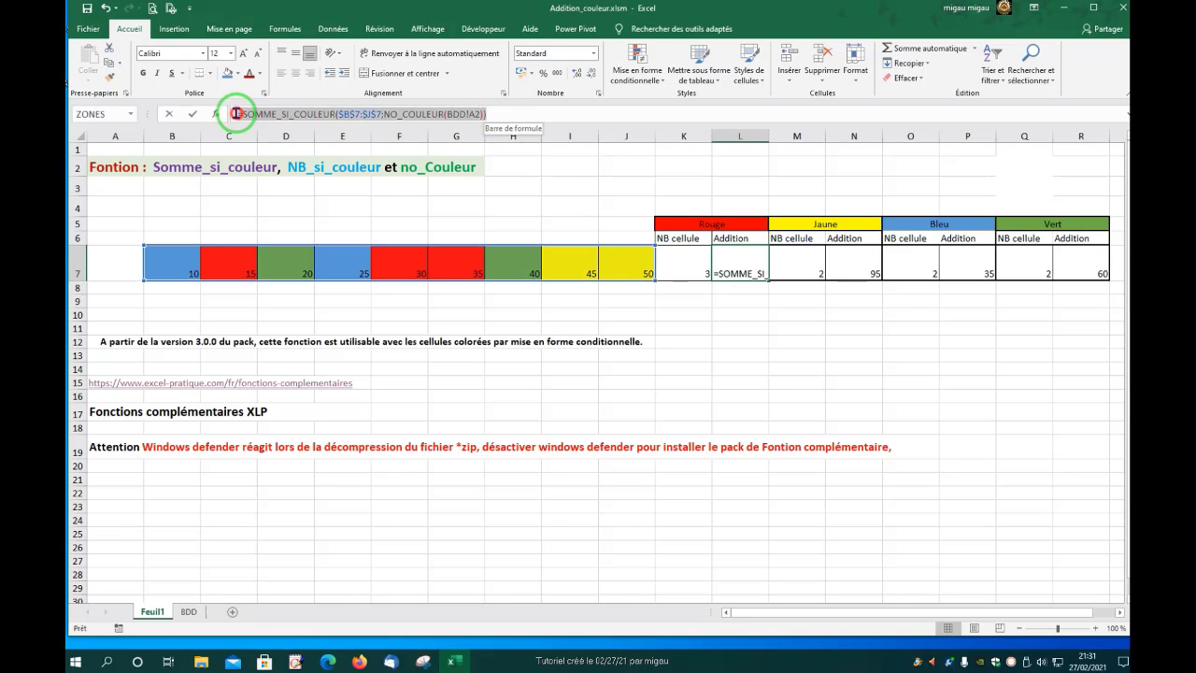
{"action": "key", "text": "Escape"}
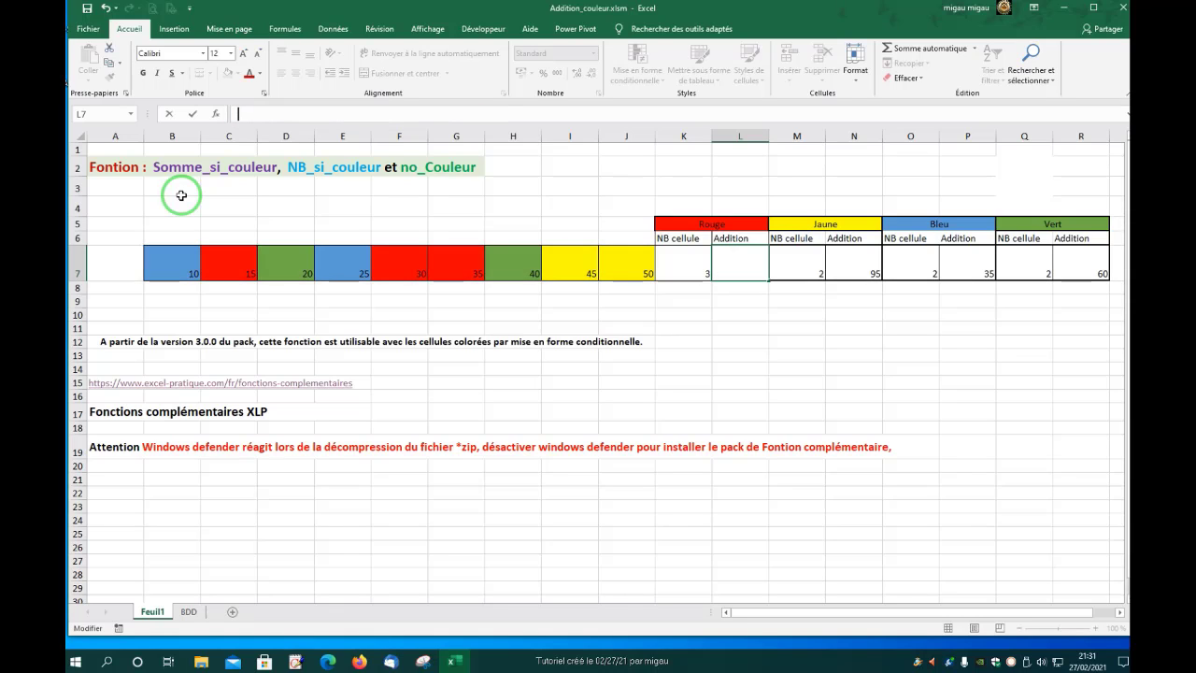
{"action": "left_click", "coordinate": [250, 113]}
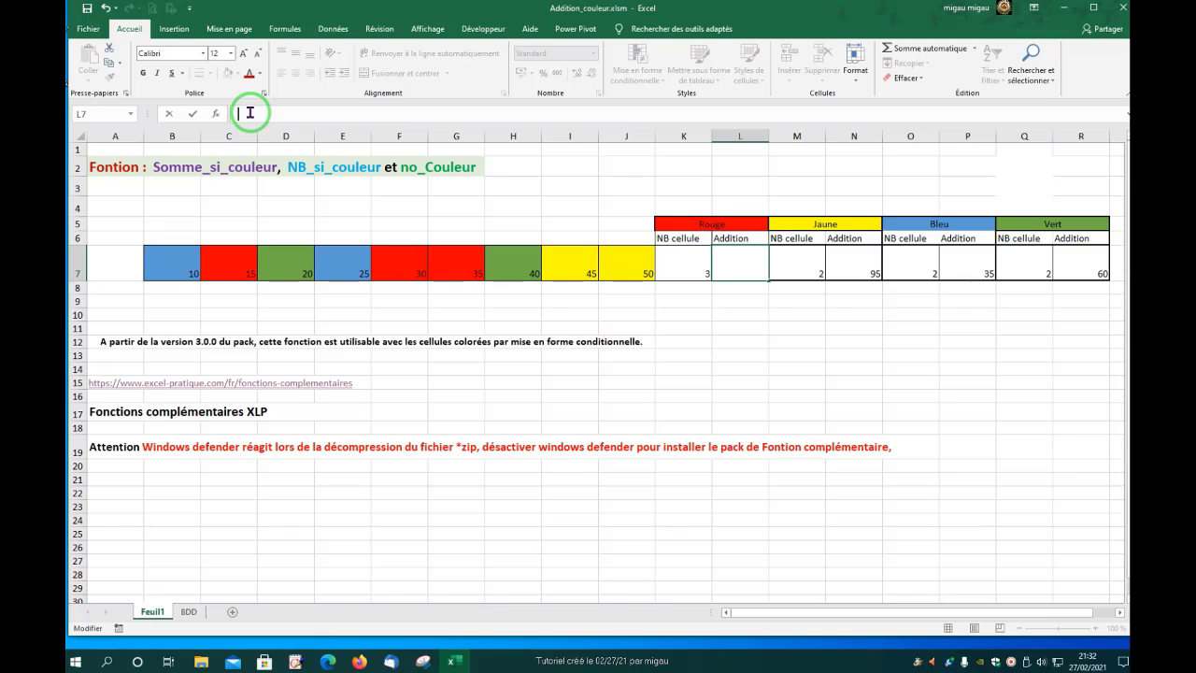
{"action": "type", "text": "="}
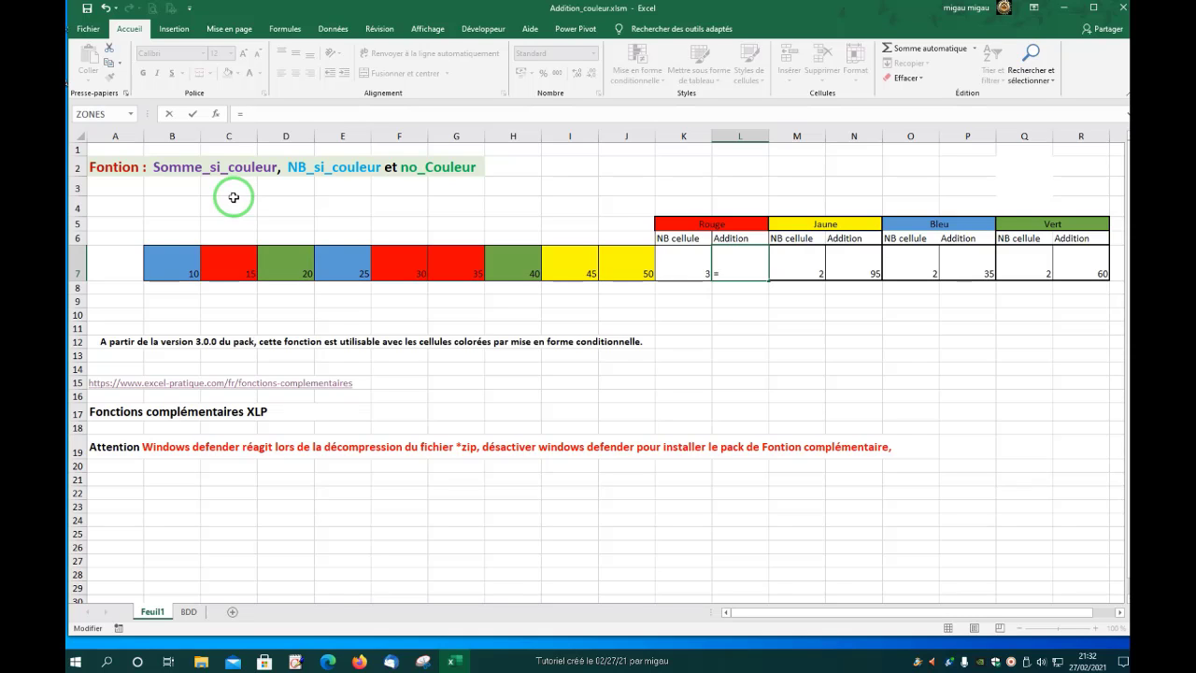
{"action": "type", "text": "somme"}
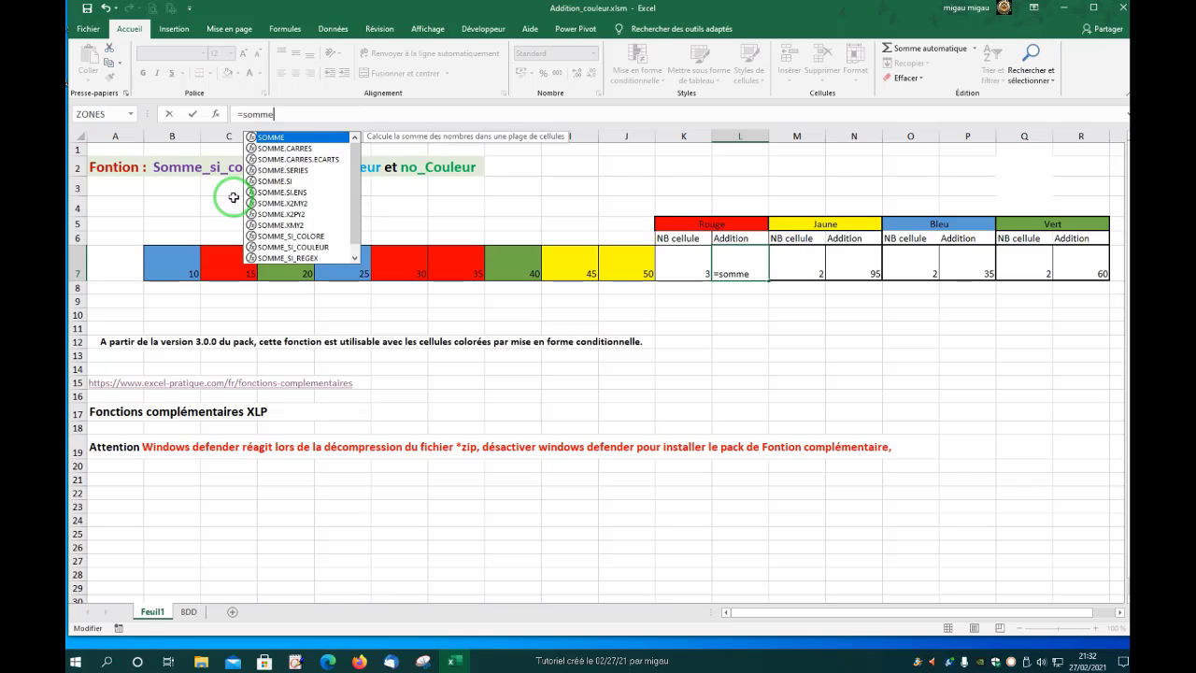
{"action": "type", "text": "_"}
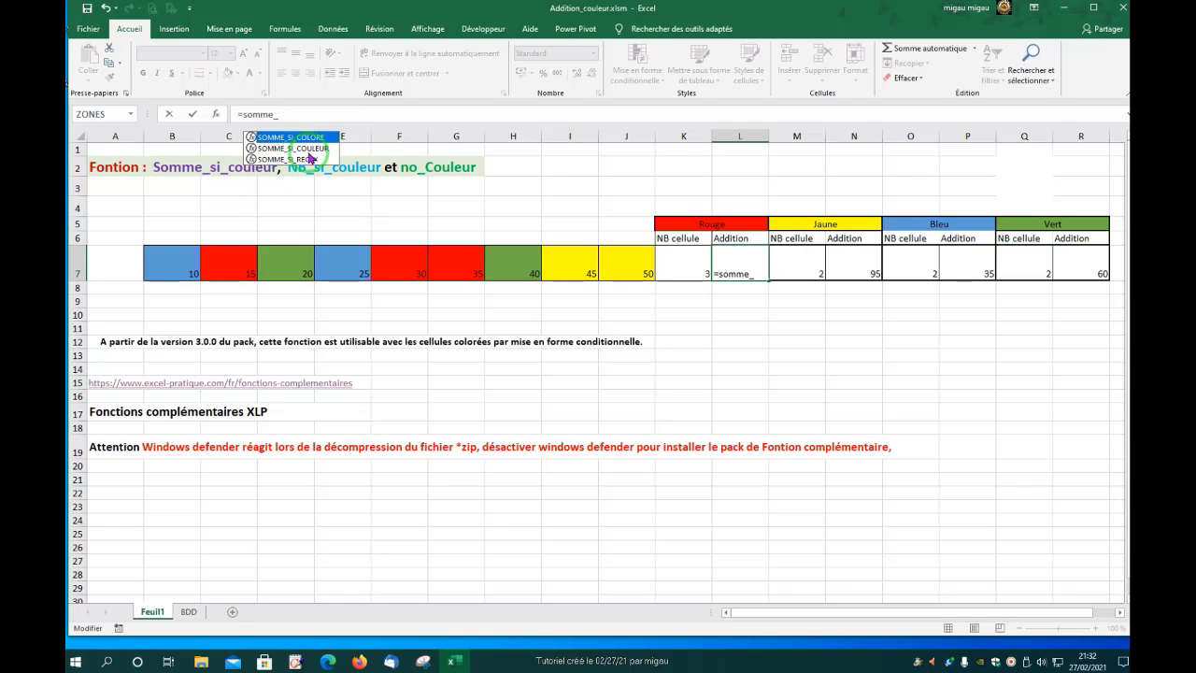
{"action": "double_click", "coordinate": [311, 150]}
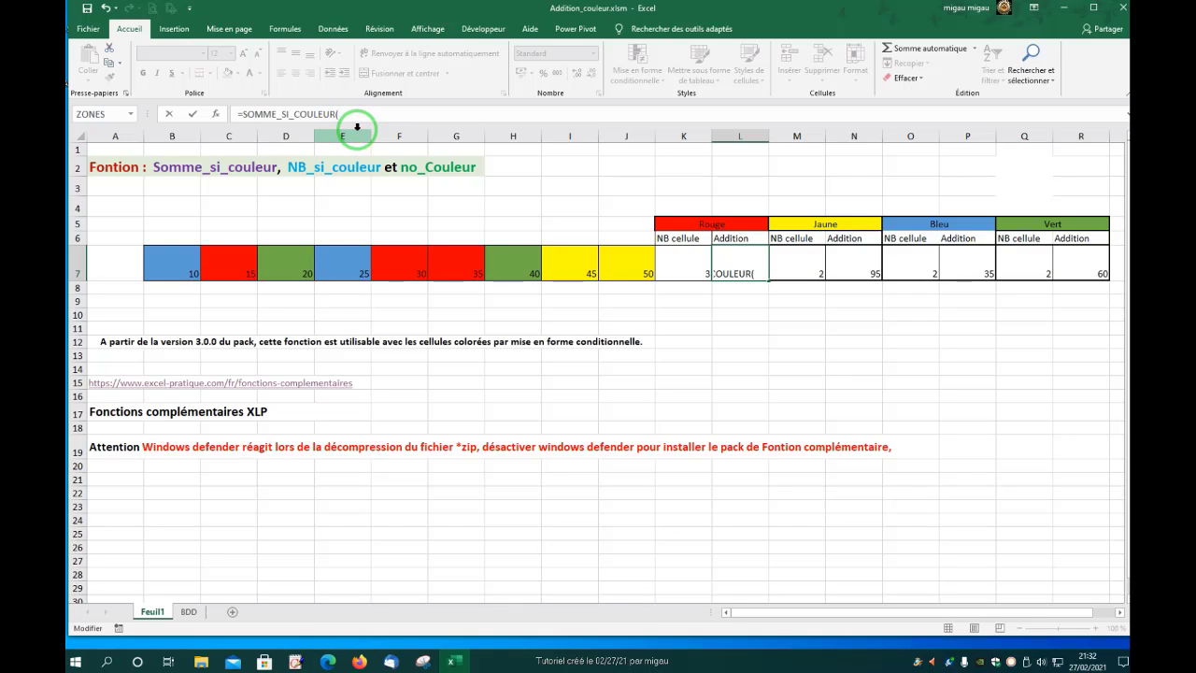
{"action": "left_click_drag", "start_coordinate": [167, 259], "coordinate": [606, 261]}
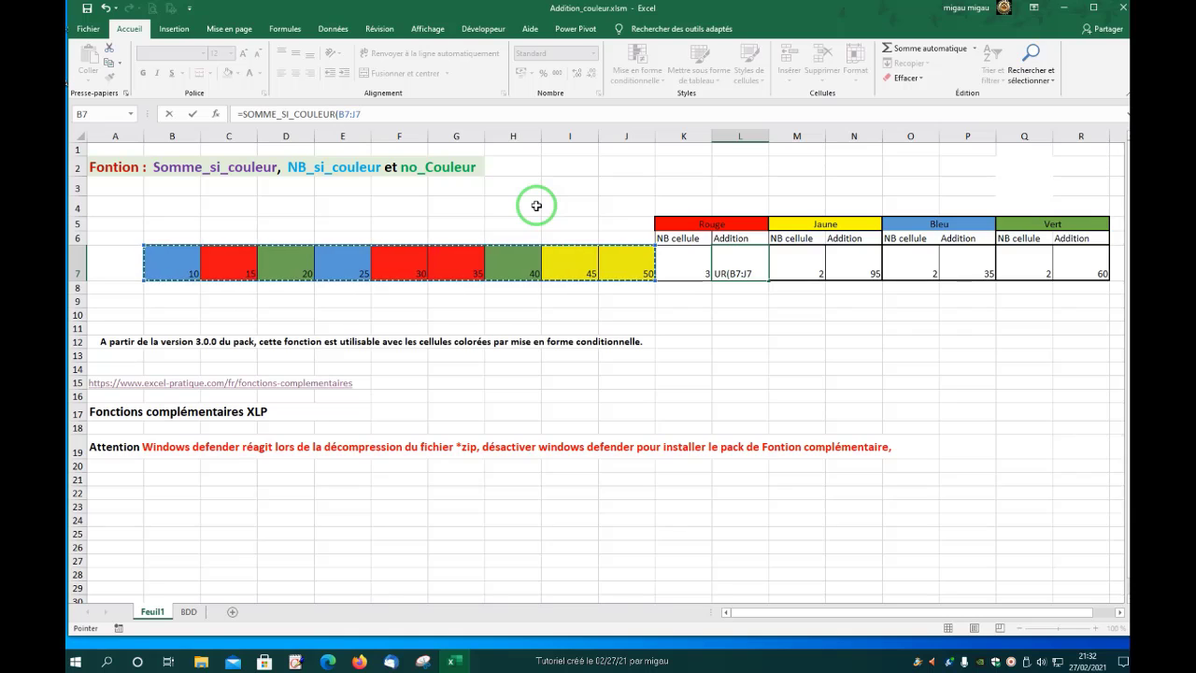
{"action": "key", "text": "F4"}
- Add NO_COULEUR( as the colour argument of the L7 formula
{"action": "type", "text": "$J$7);"}
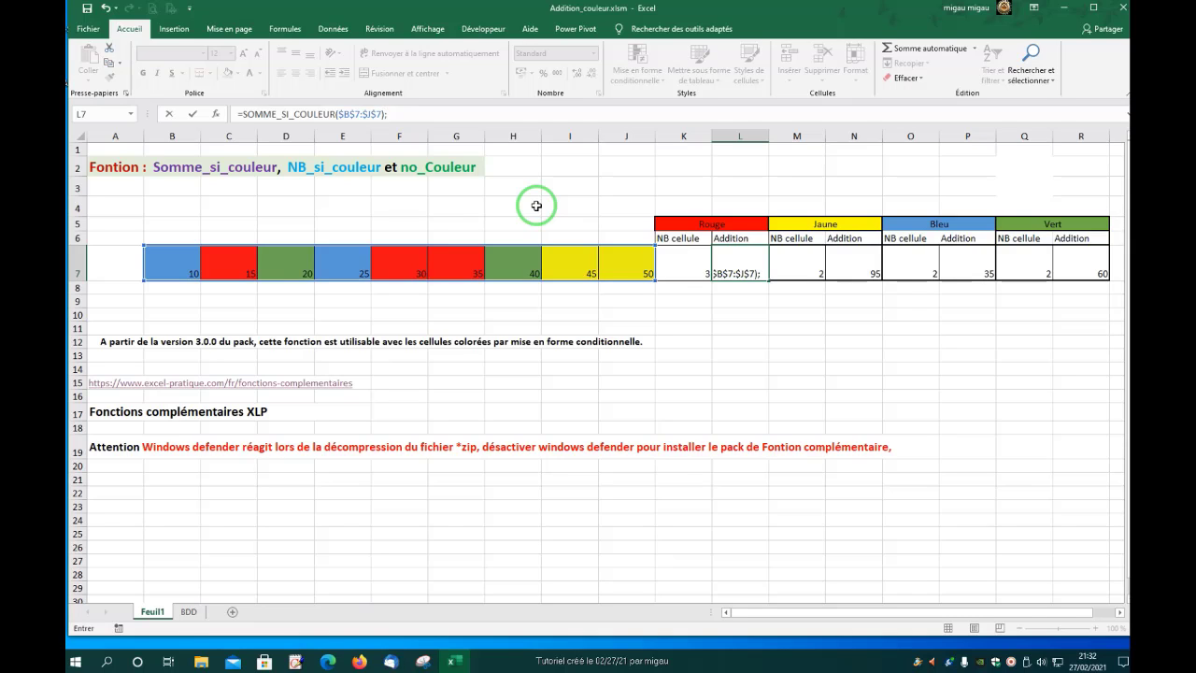
{"action": "type", "text": "no"}
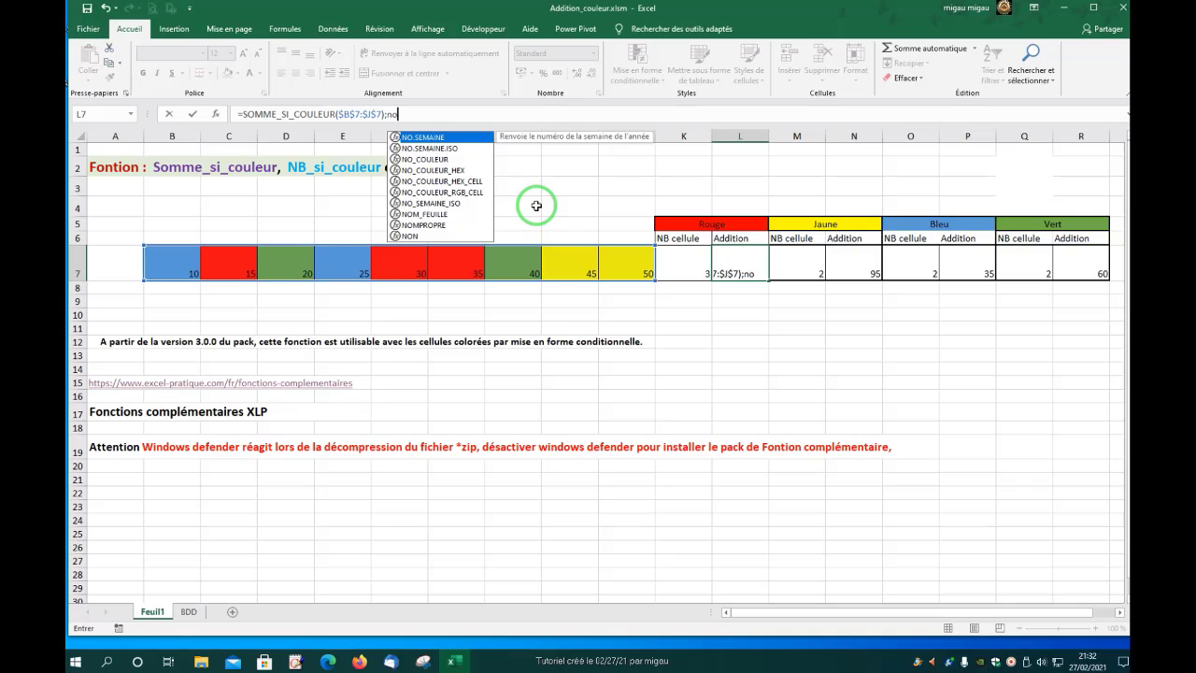
{"action": "left_click", "coordinate": [439, 160]}
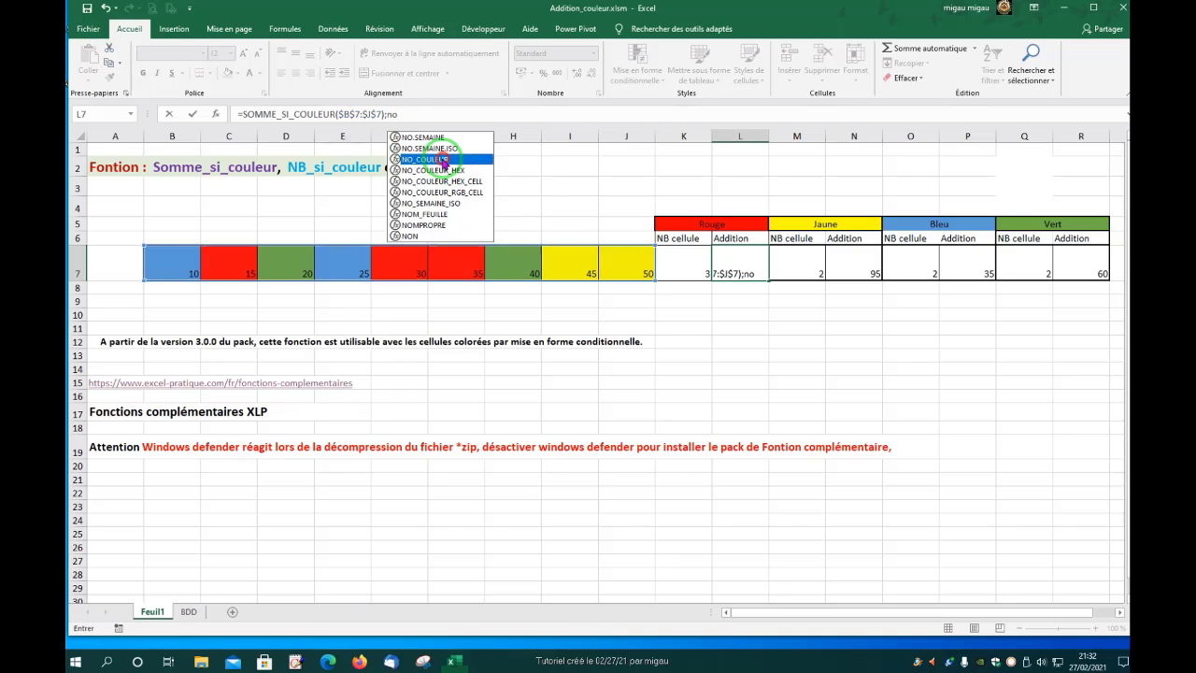
{"action": "double_click", "coordinate": [443, 160]}
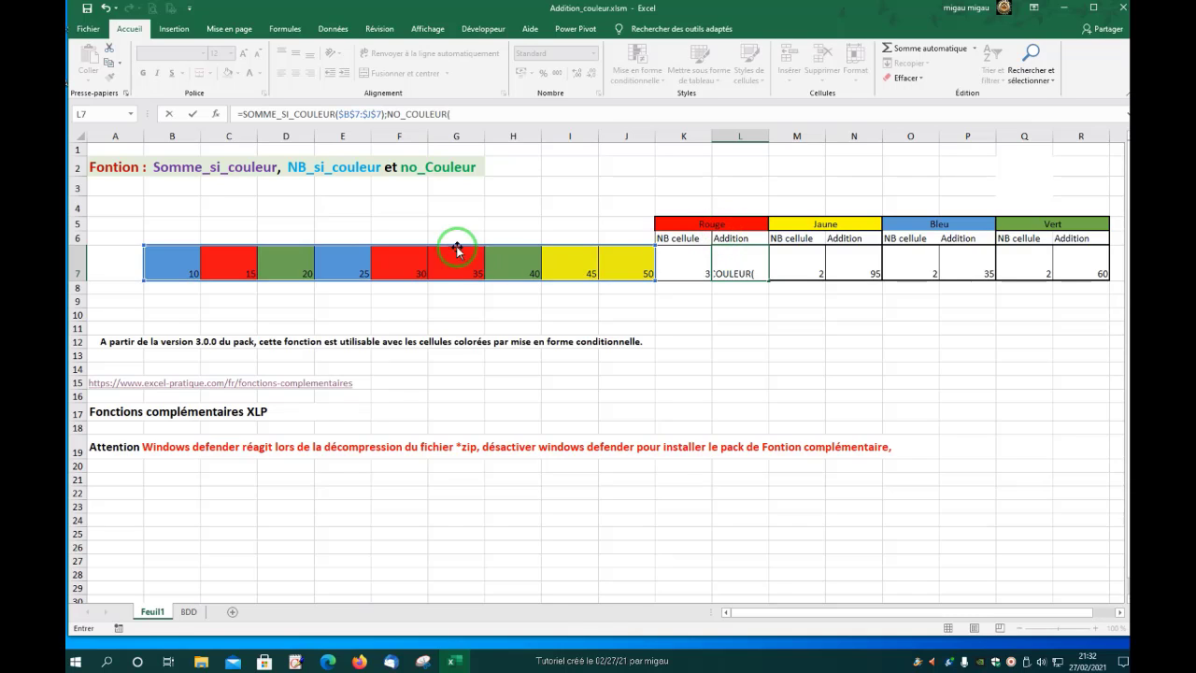
- Point NO_COULEUR to BDD!A2, remove the stray semicolon, and confirm L7 totalling 80
{"action": "left_click", "coordinate": [189, 612]}
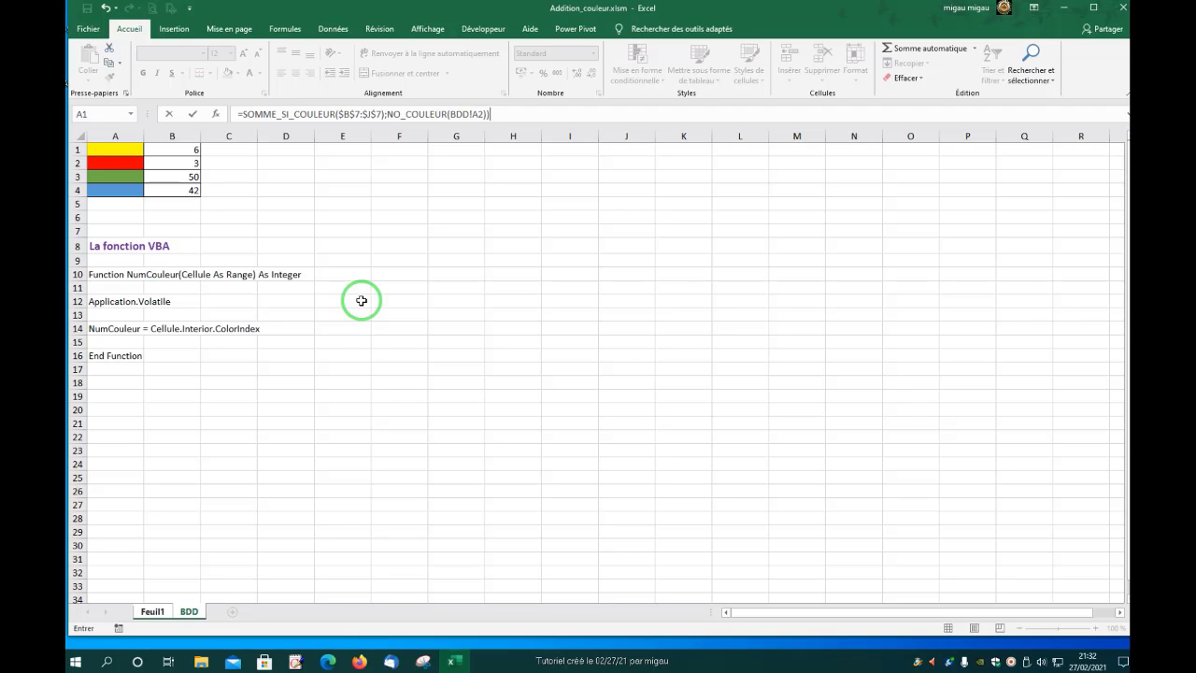
{"action": "left_click", "coordinate": [380, 115]}
{"action": "key", "text": "Delete"}
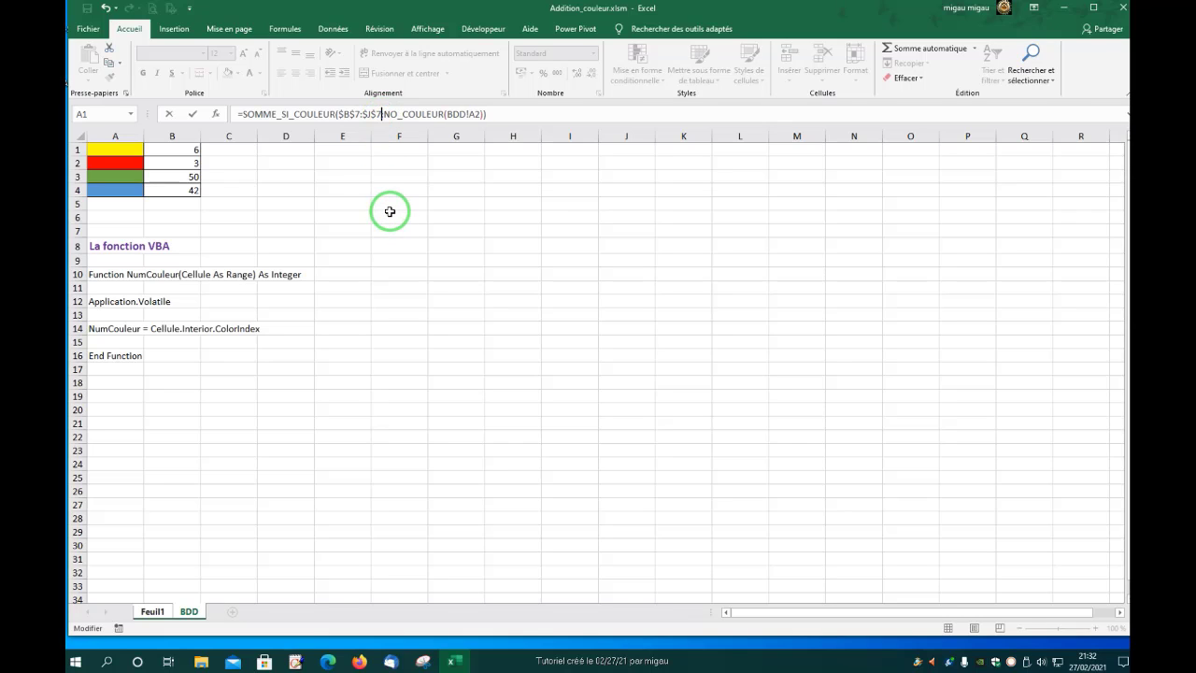
{"action": "left_click", "coordinate": [491, 114]}
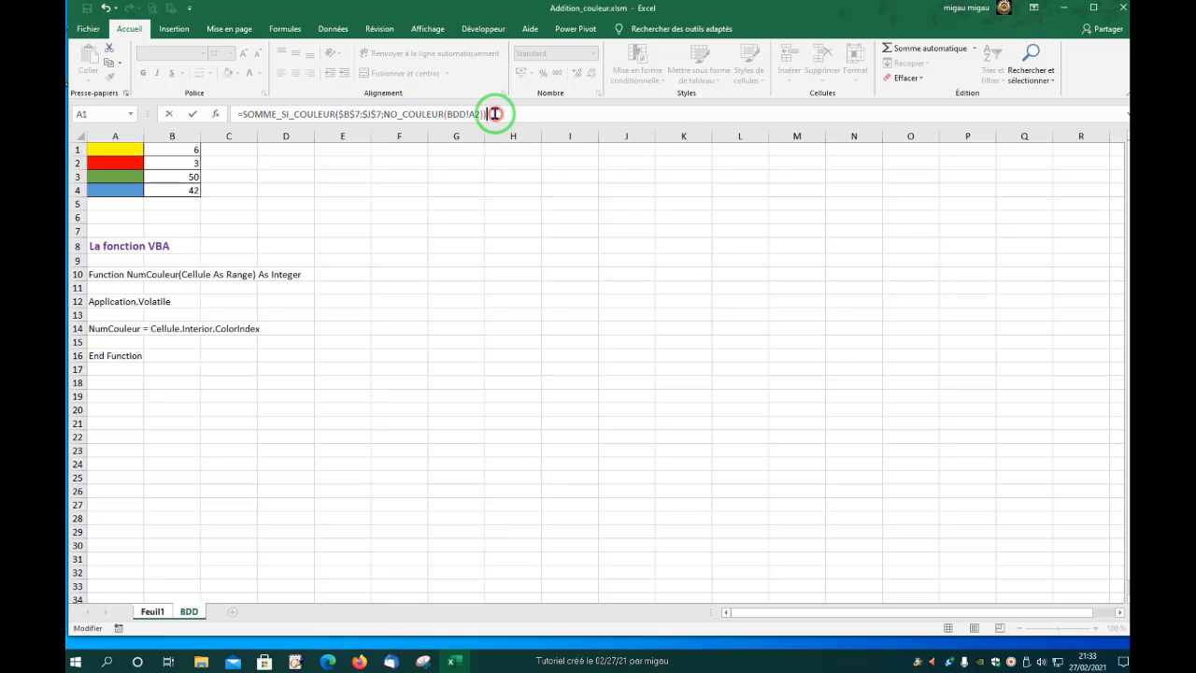
{"action": "key", "text": "Return"}
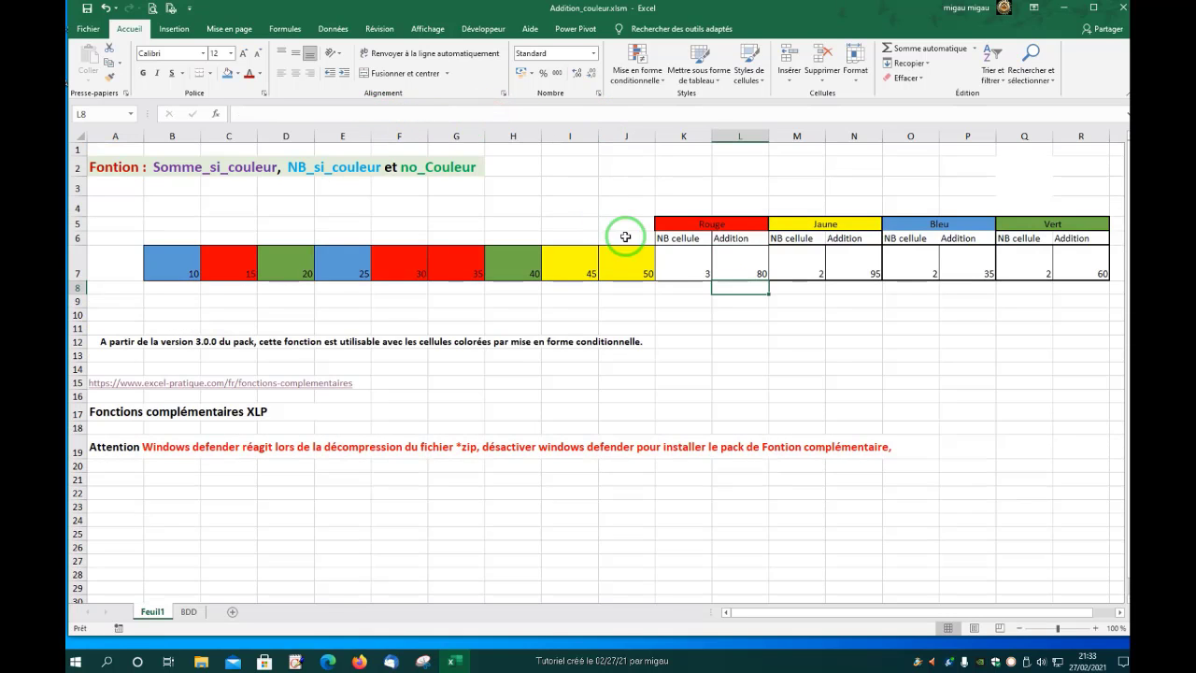
{"action": "left_click", "coordinate": [735, 267]}
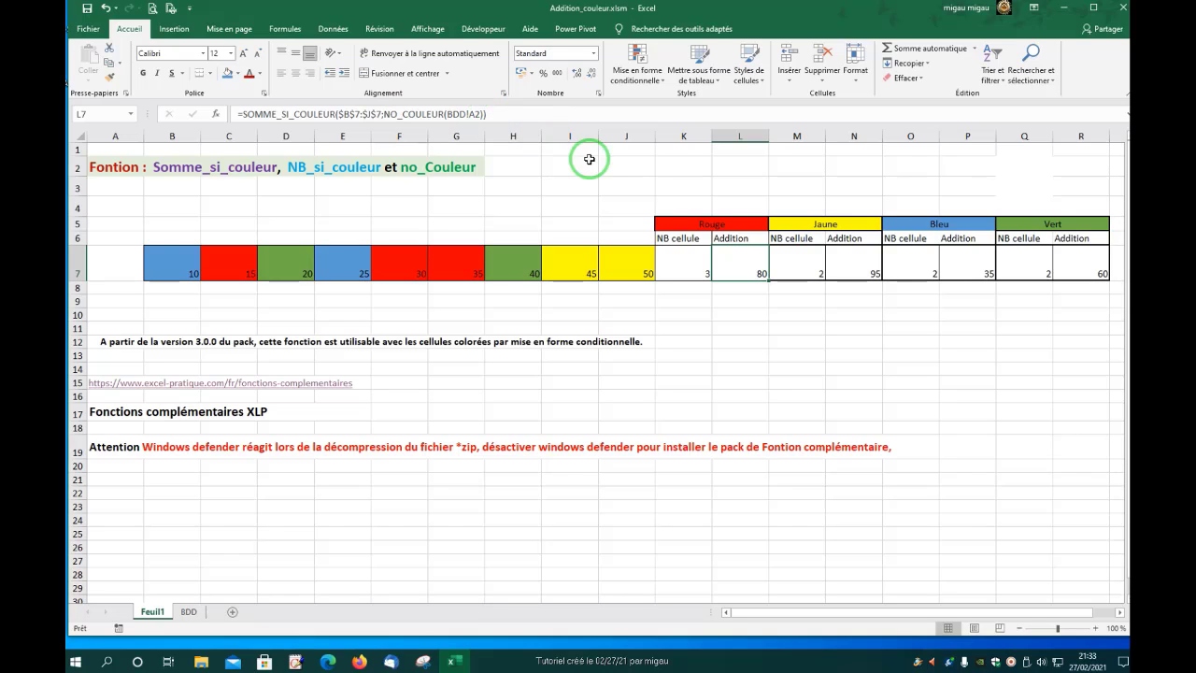
{"action": "left_click", "coordinate": [860, 262]}
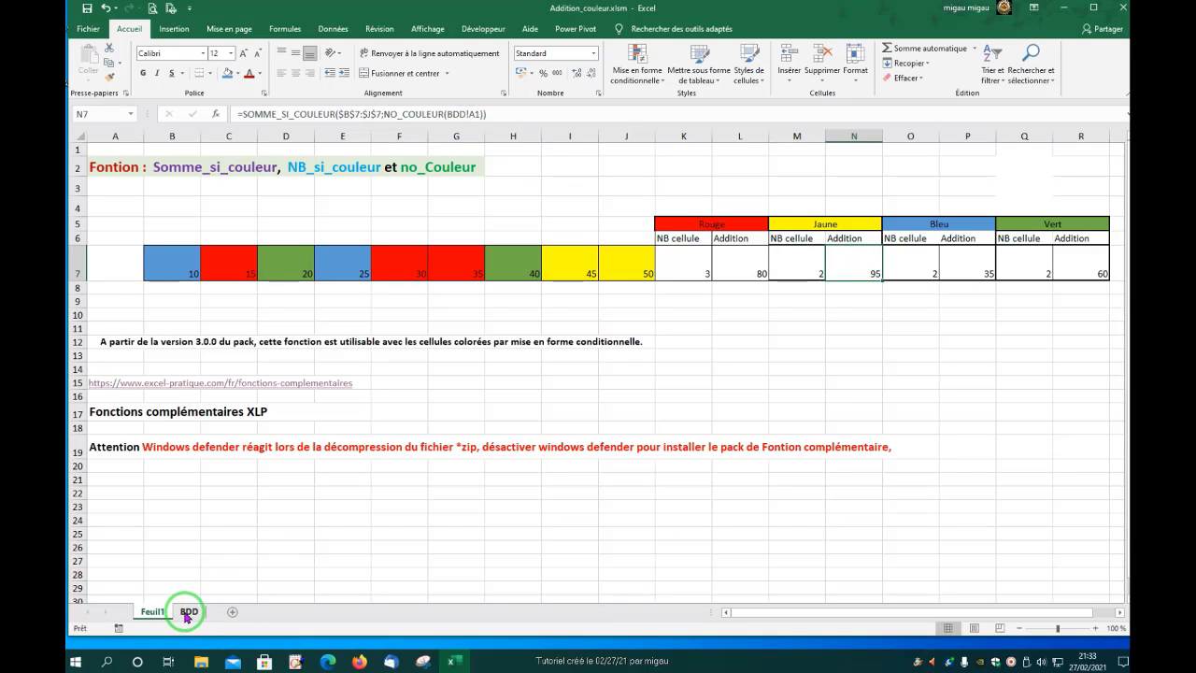
{"action": "left_click", "coordinate": [186, 614]}
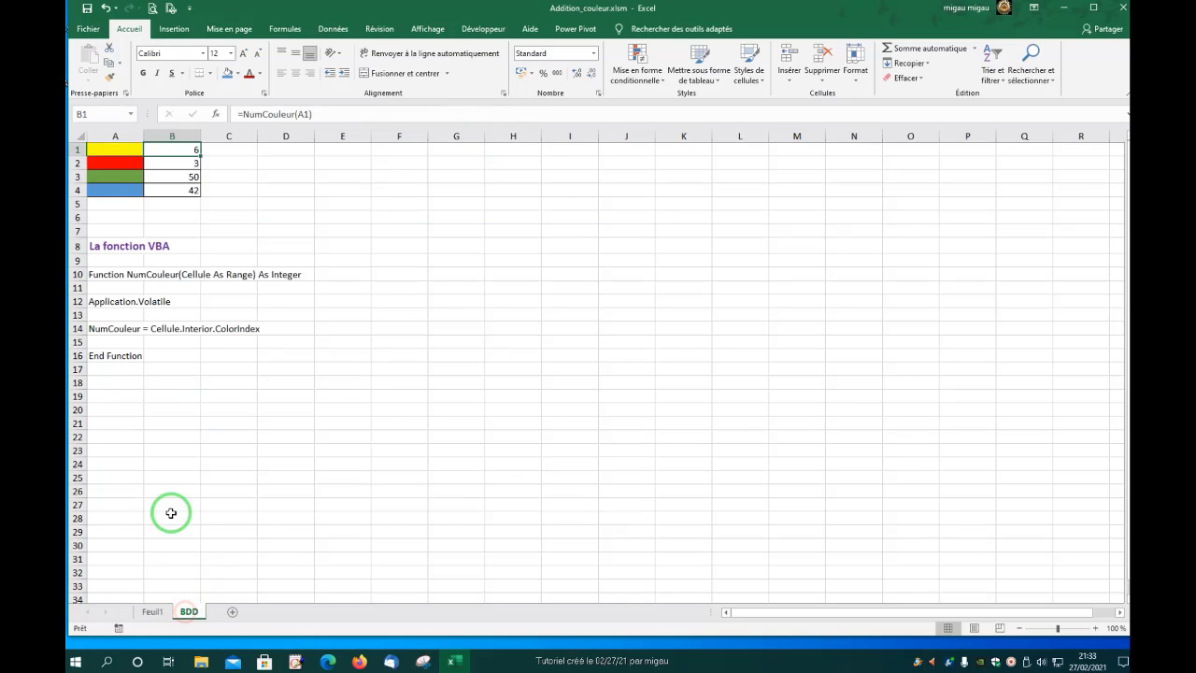
{"action": "left_click", "coordinate": [152, 612]}
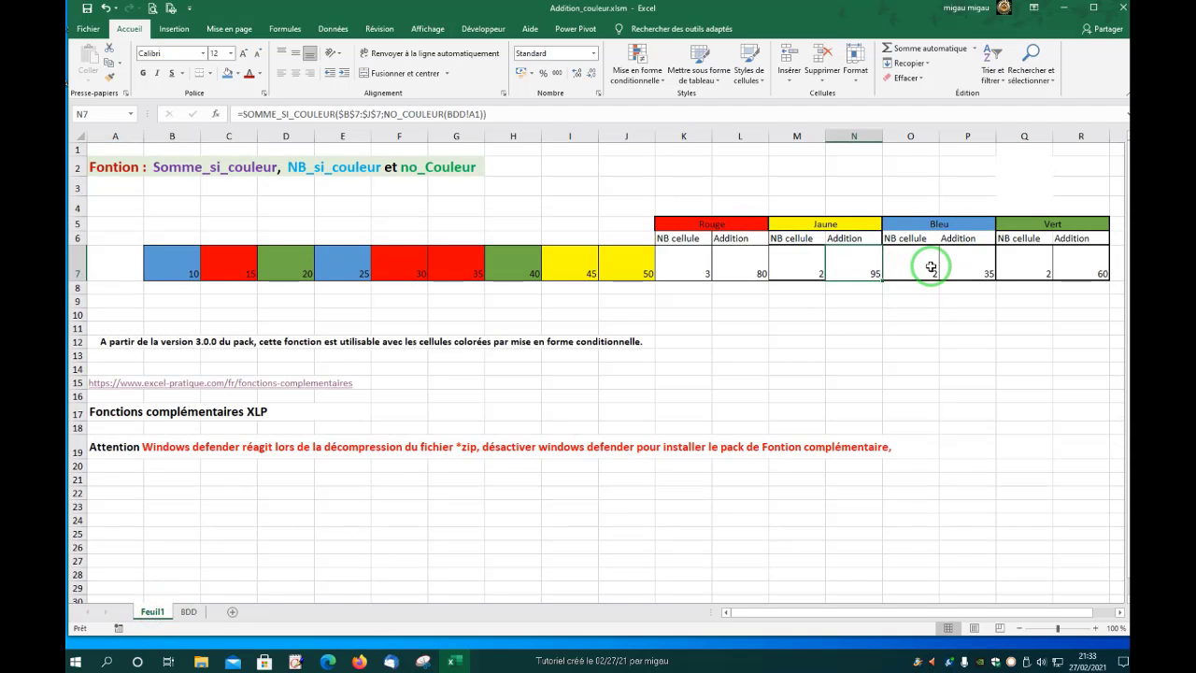
{"action": "left_click", "coordinate": [961, 266]}
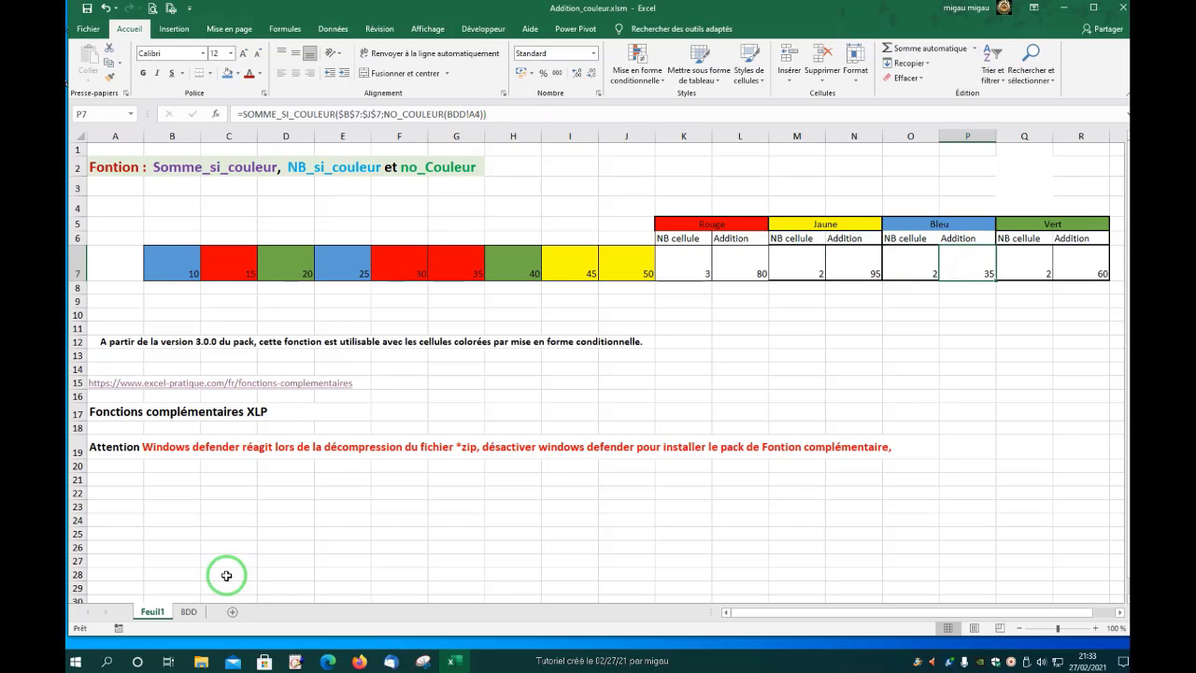
{"action": "left_click", "coordinate": [188, 612]}
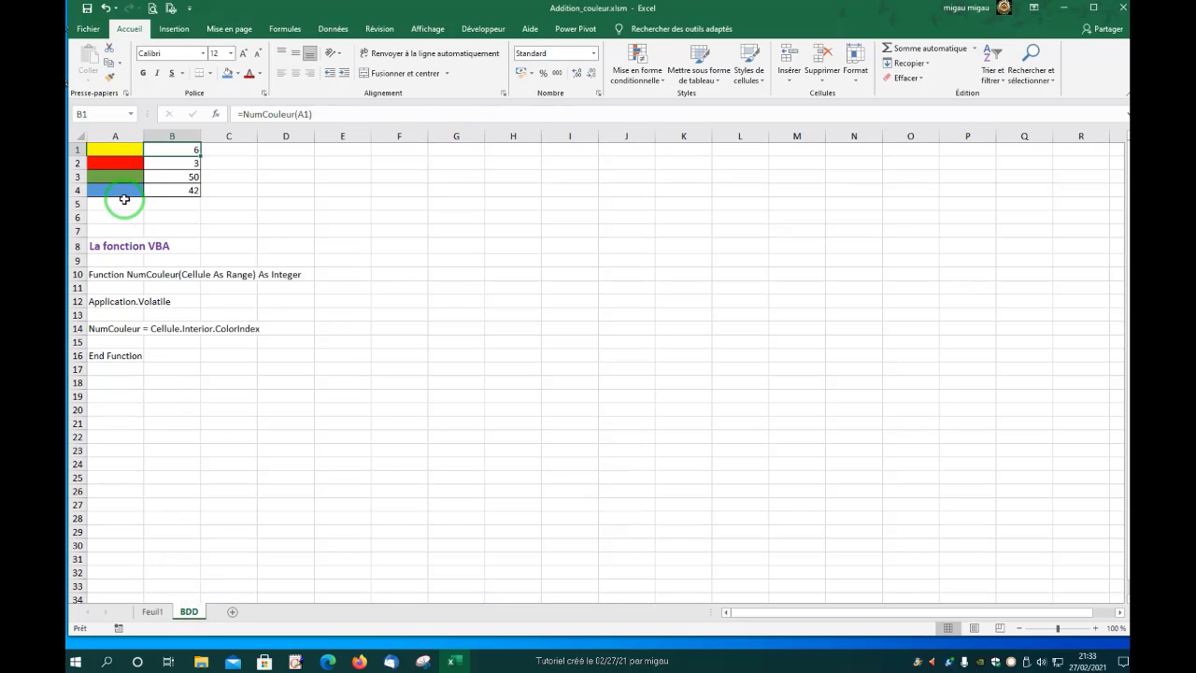
{"action": "left_click", "coordinate": [150, 613]}
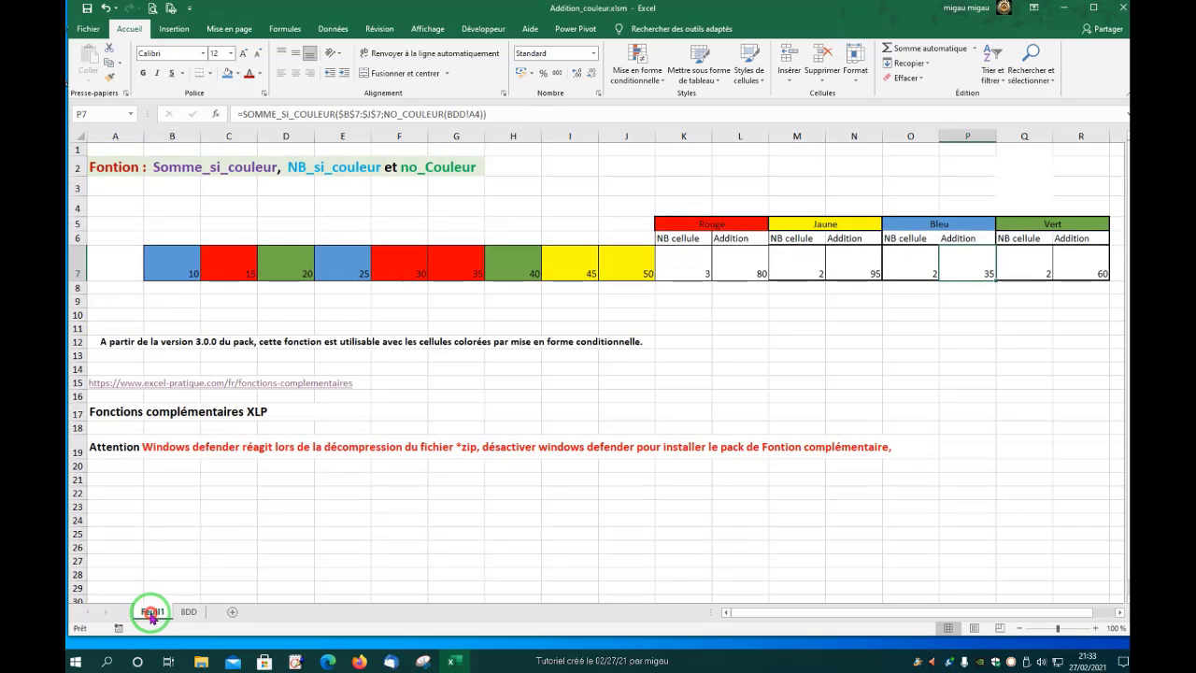
{"action": "left_click", "coordinate": [1073, 268]}
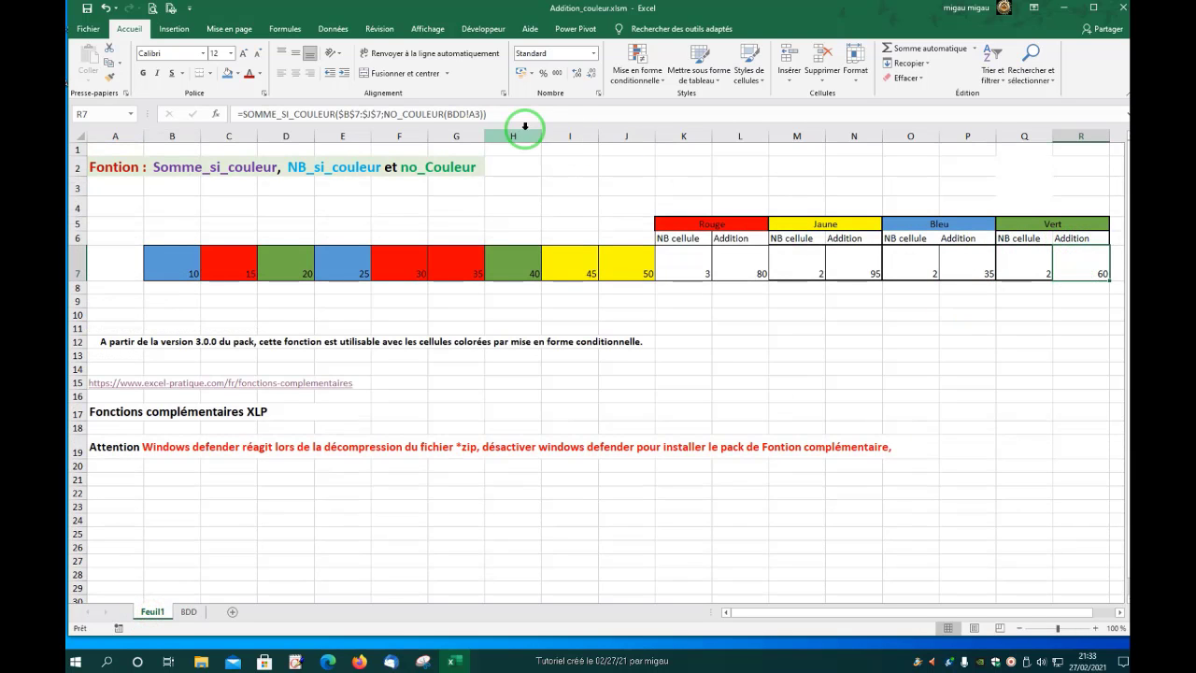
{"action": "left_click", "coordinate": [188, 613]}
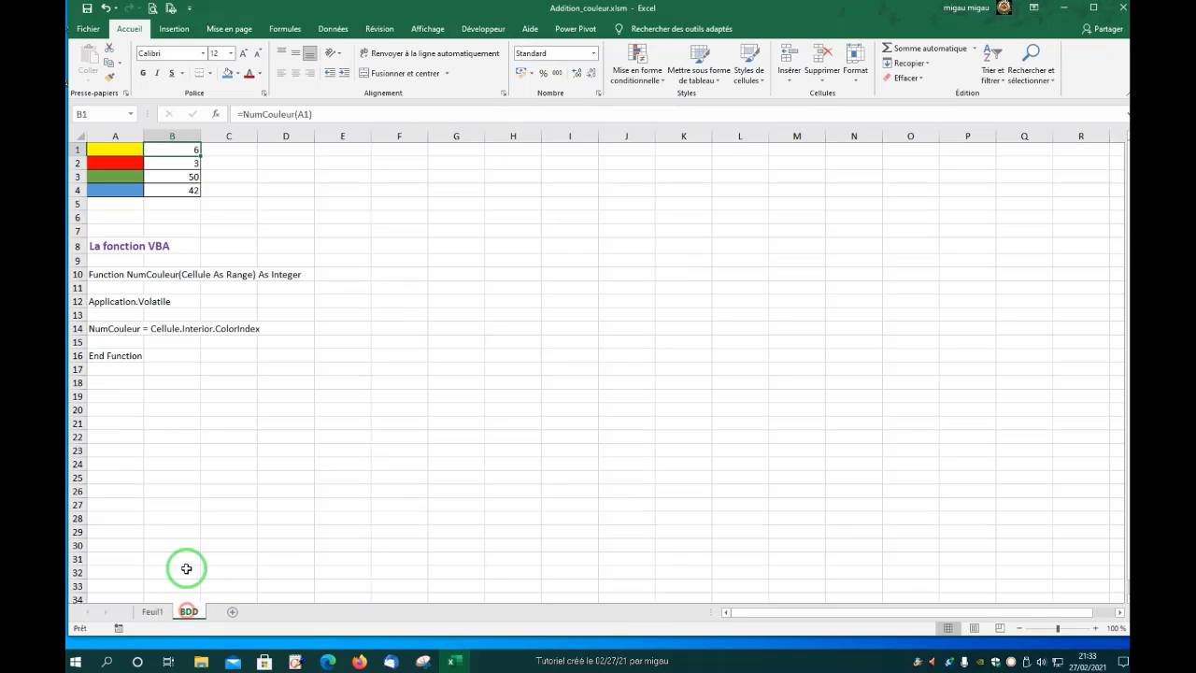
{"action": "left_click", "coordinate": [153, 611]}
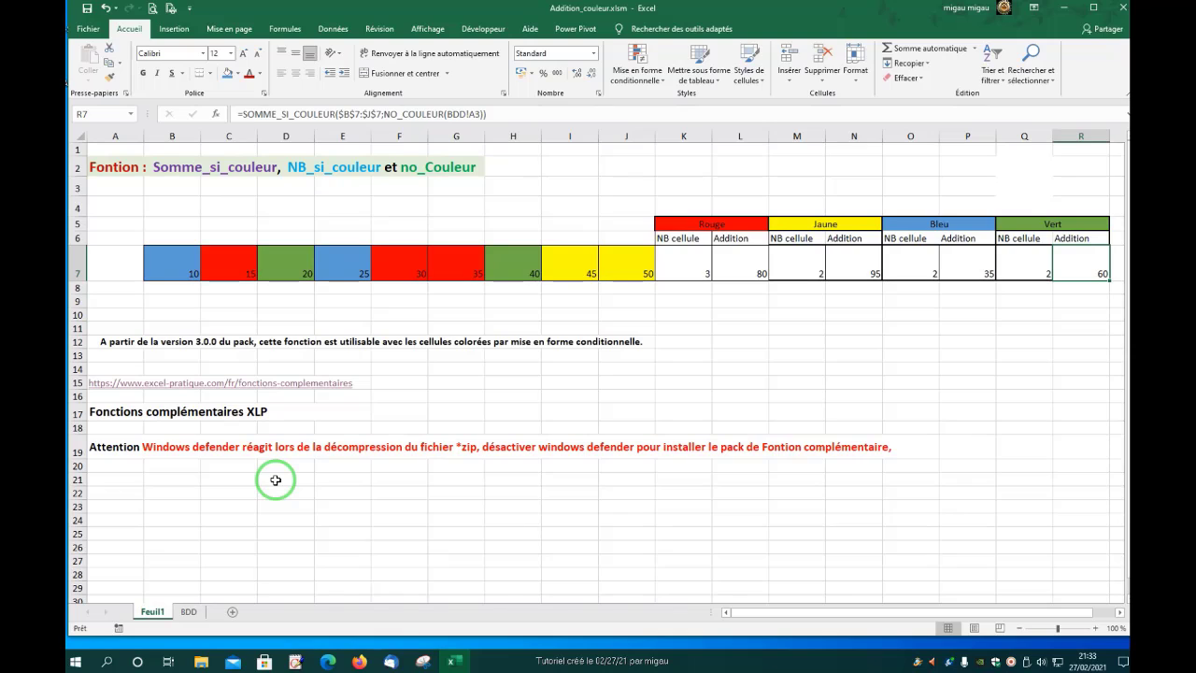